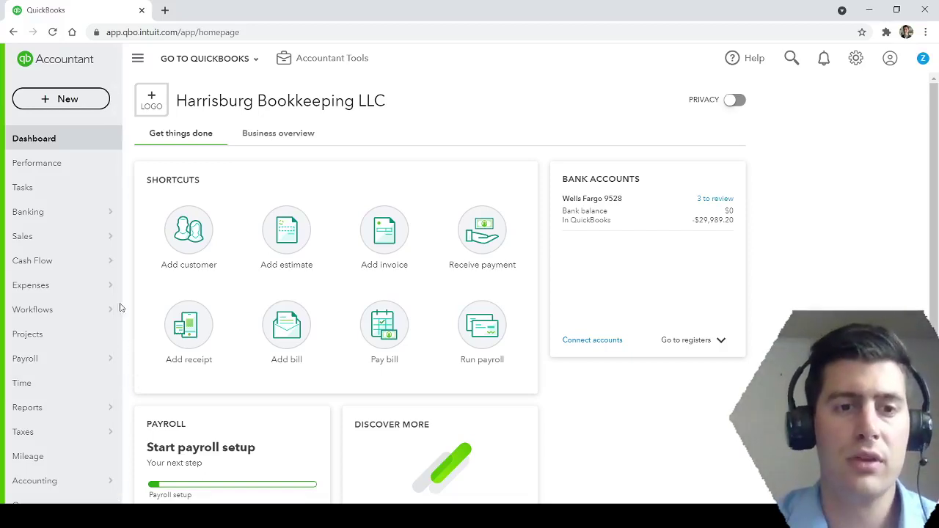
# Open the All Sales list of sales transactions
pyautogui.moveTo(81, 284)
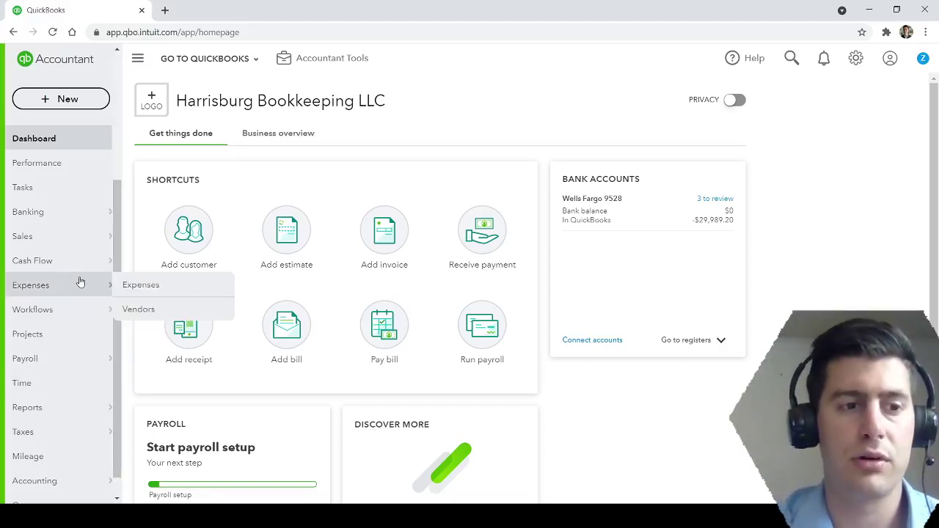
pyautogui.moveTo(73, 242)
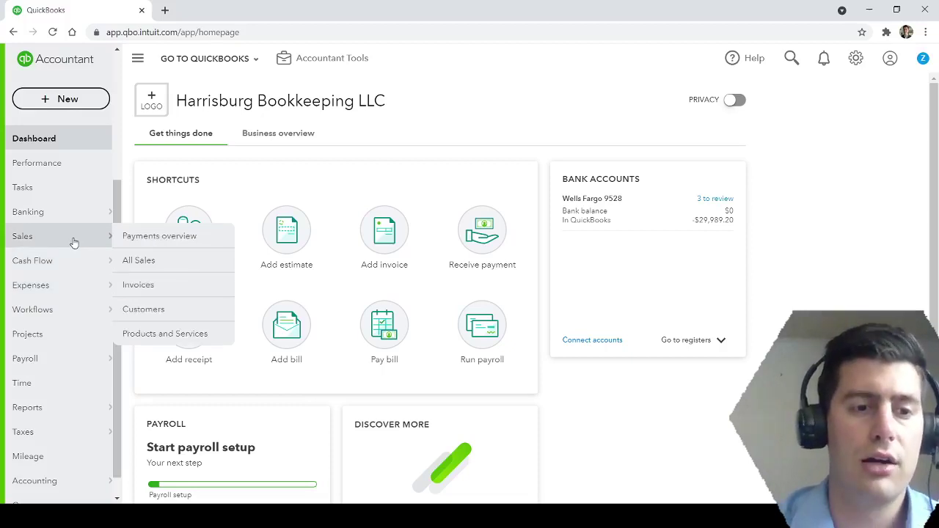
pyautogui.click(144, 262)
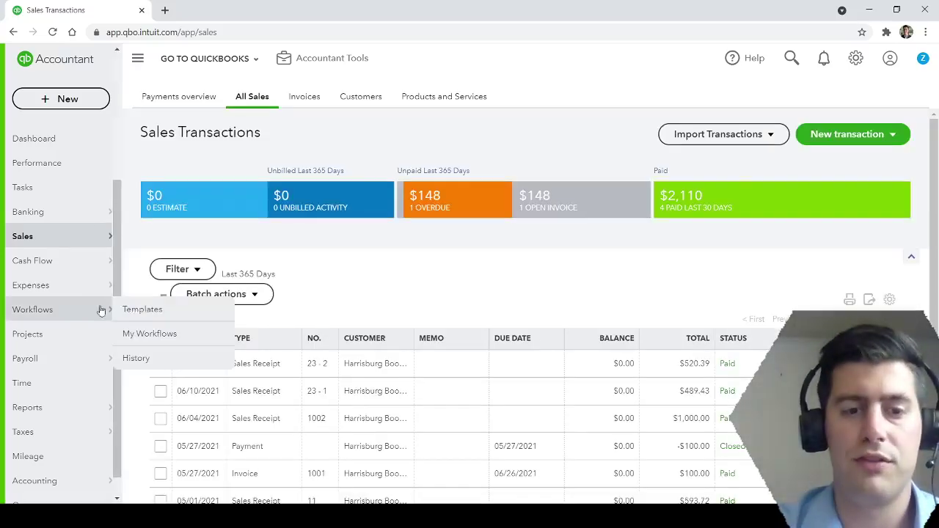
pyautogui.scroll(-2, 494, 305)
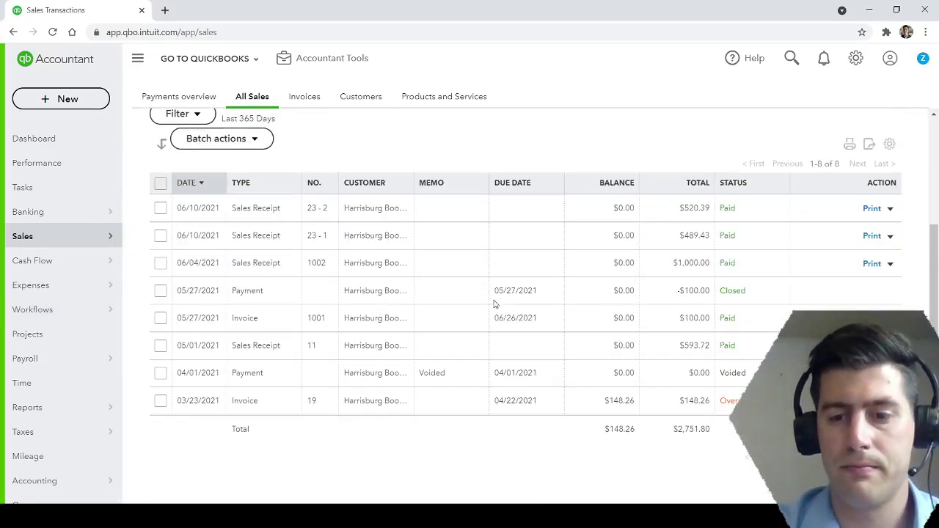
pyautogui.scroll(1, 516, 416)
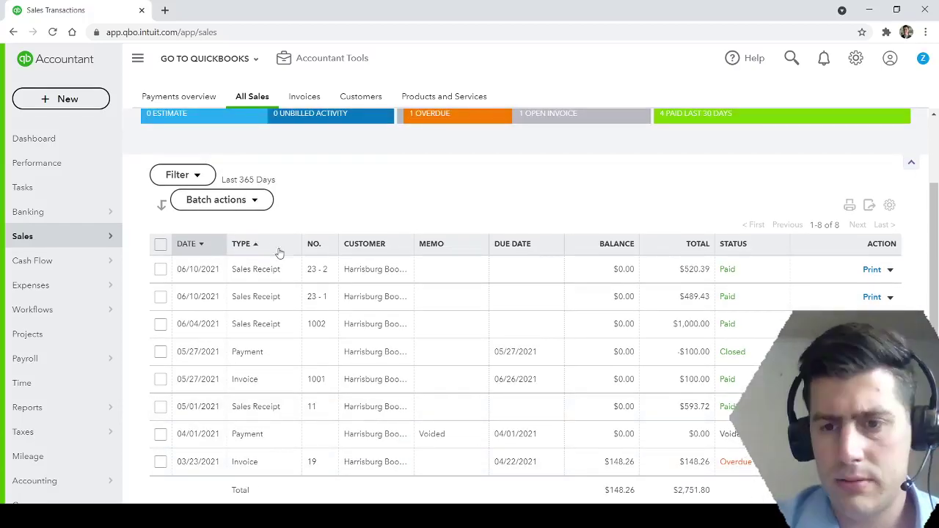
pyautogui.scroll(1, 276, 245)
# Reset the sales filter to all statuses and sort by Balance, bringing invoice 19's $148.26 to the top
pyautogui.click(202, 236)
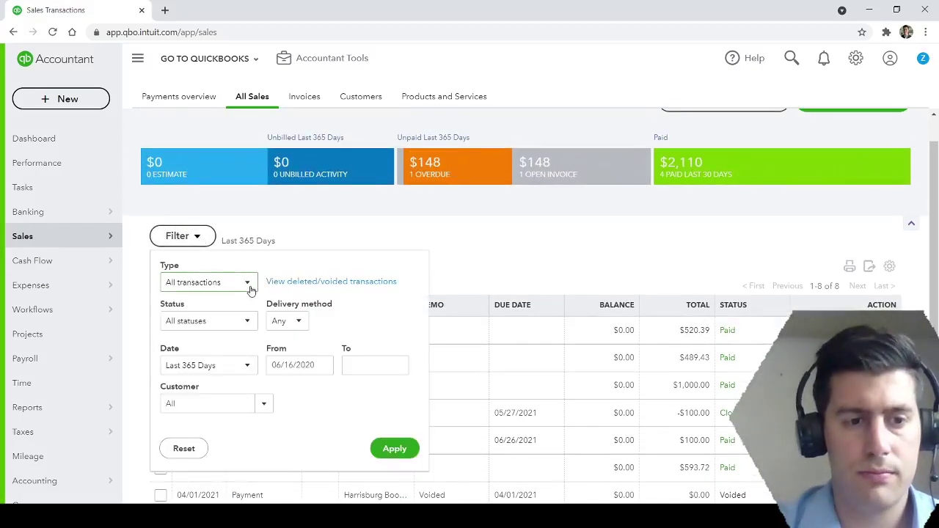
pyautogui.click(249, 321)
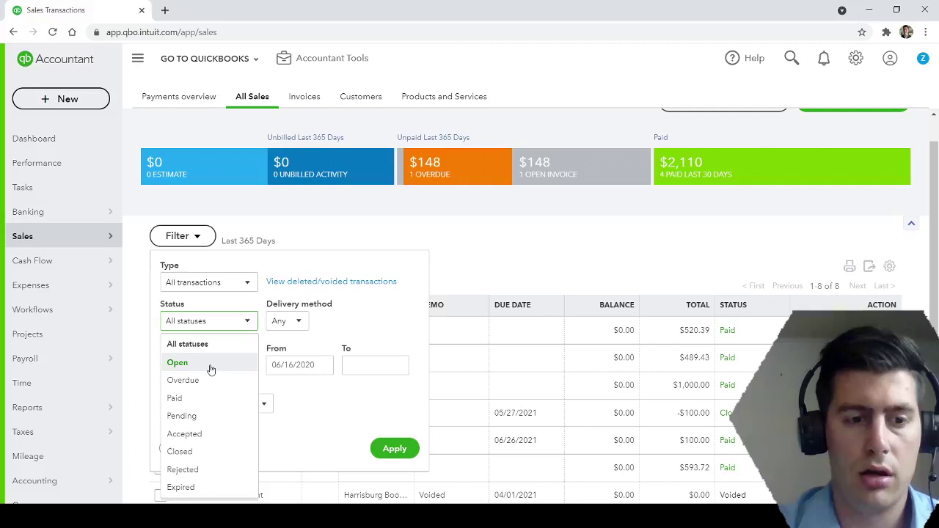
pyautogui.click(300, 426)
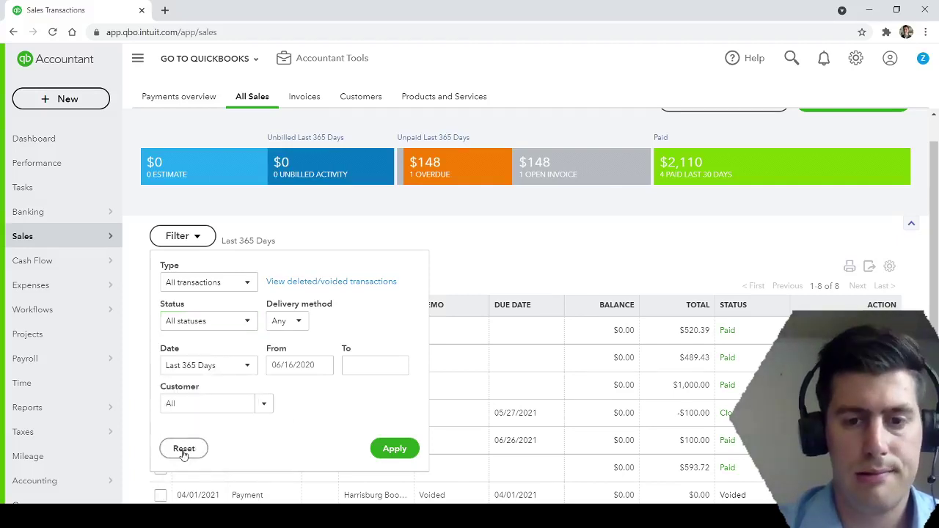
pyautogui.click(183, 449)
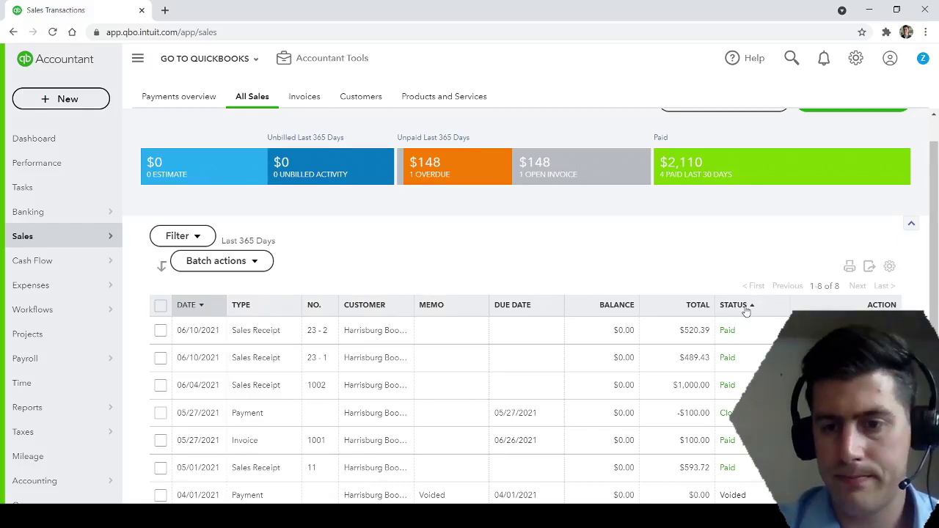
pyautogui.click(636, 306)
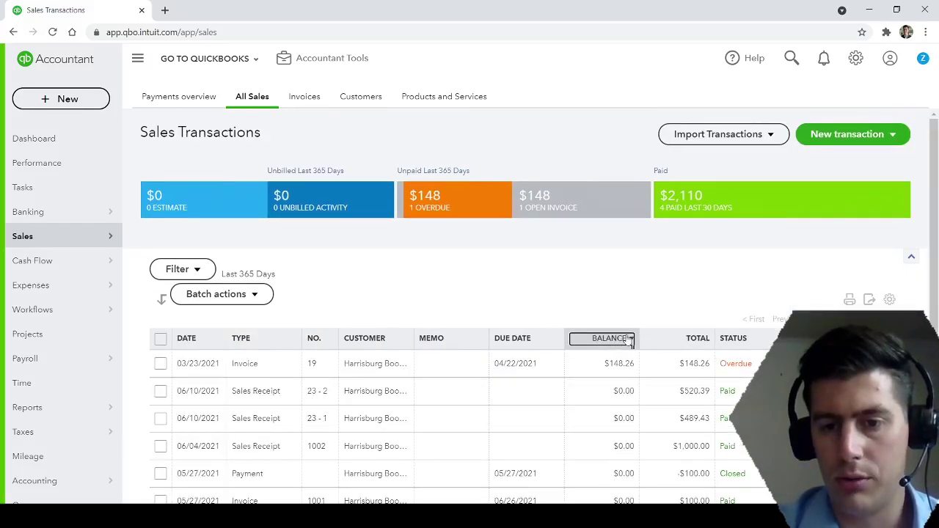
pyautogui.scroll(-3, 608, 419)
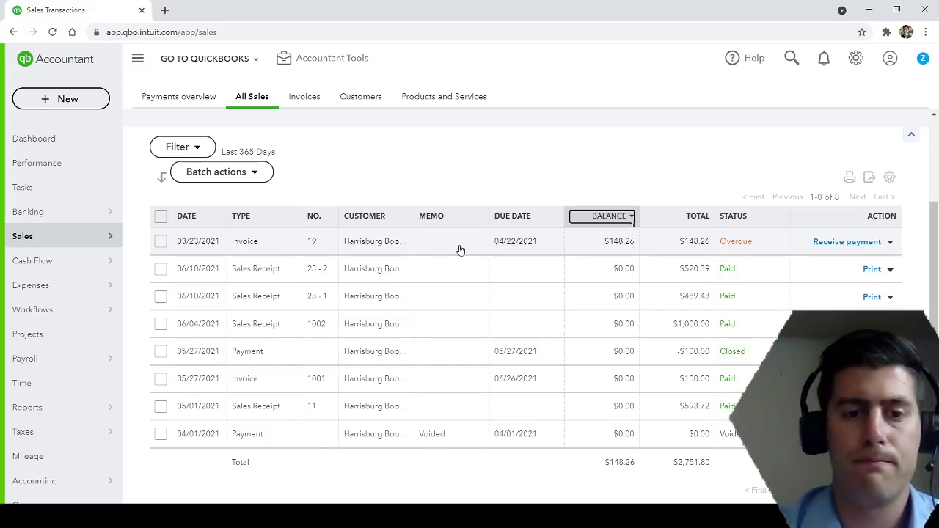
pyautogui.click(460, 249)
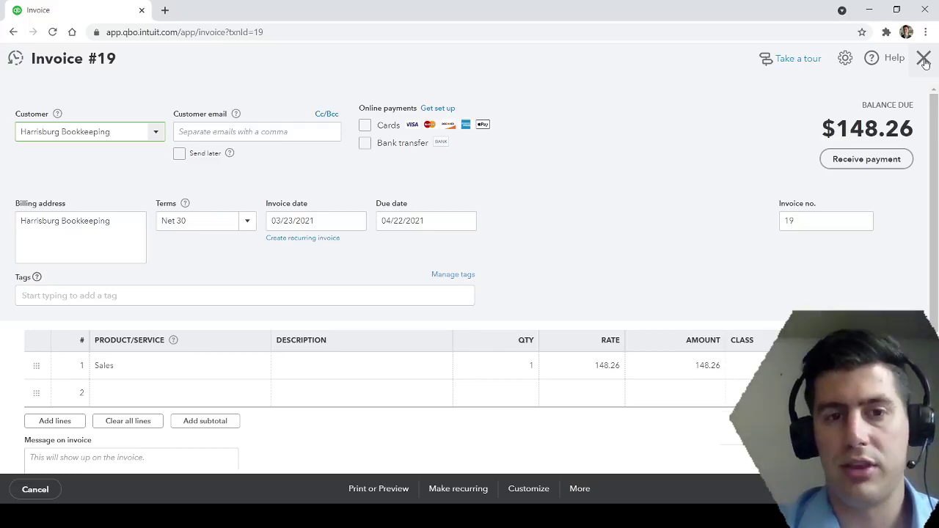
pyautogui.click(923, 59)
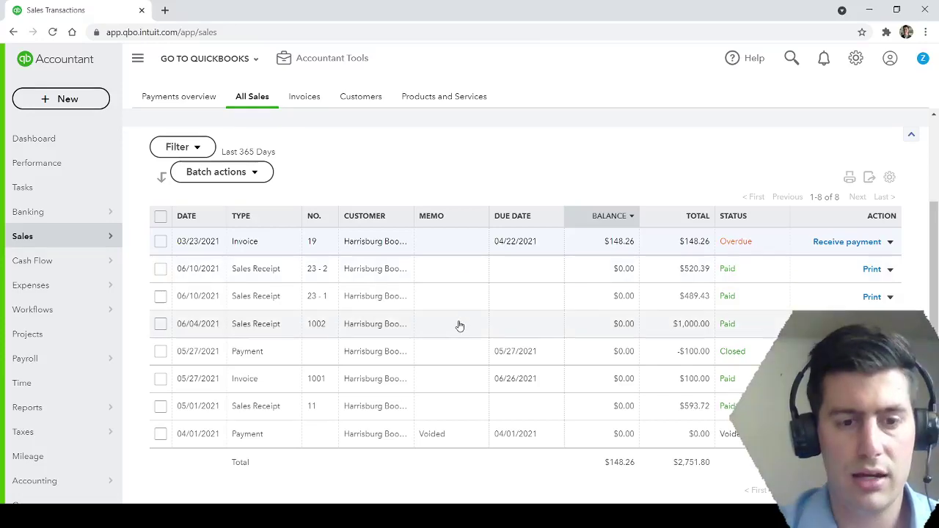
pyautogui.click(449, 408)
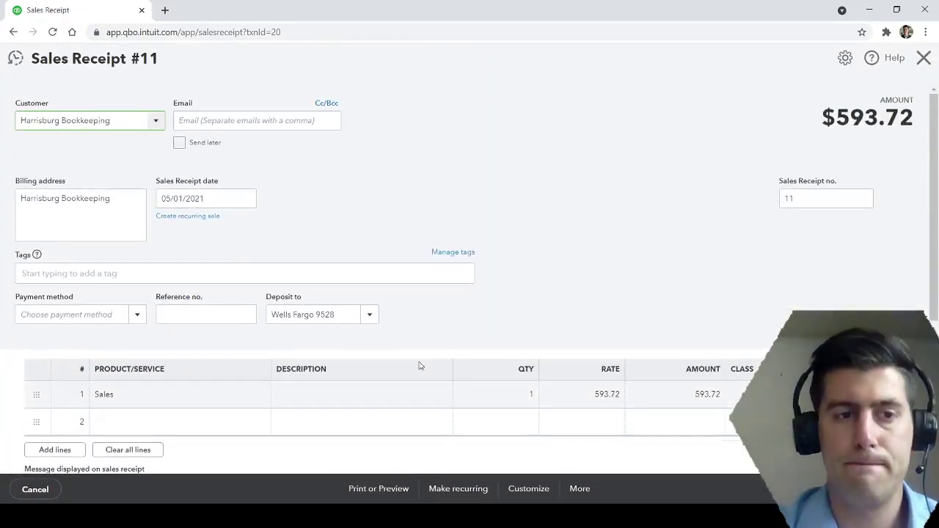
pyautogui.click(394, 207)
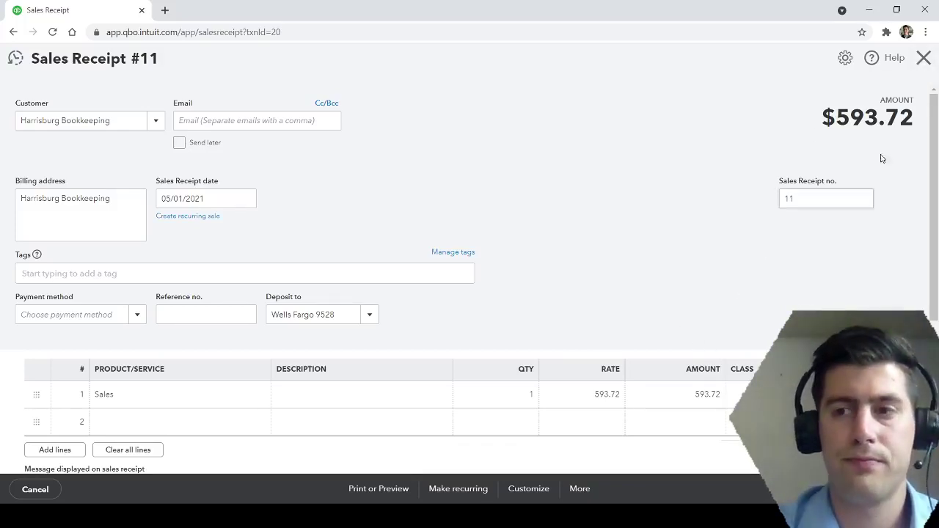
pyautogui.click(924, 58)
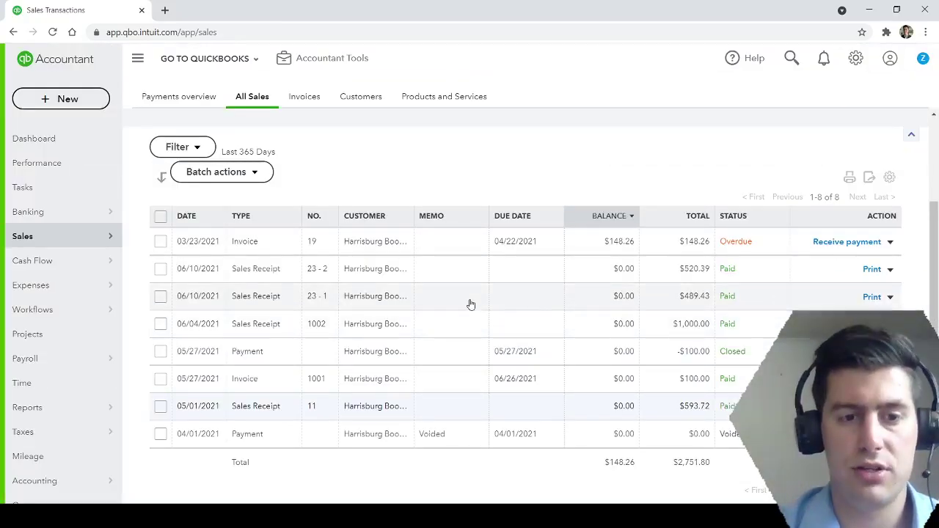
# Open sales receipt 23 - 1 and inspect its Deposit to account
pyautogui.click(514, 304)
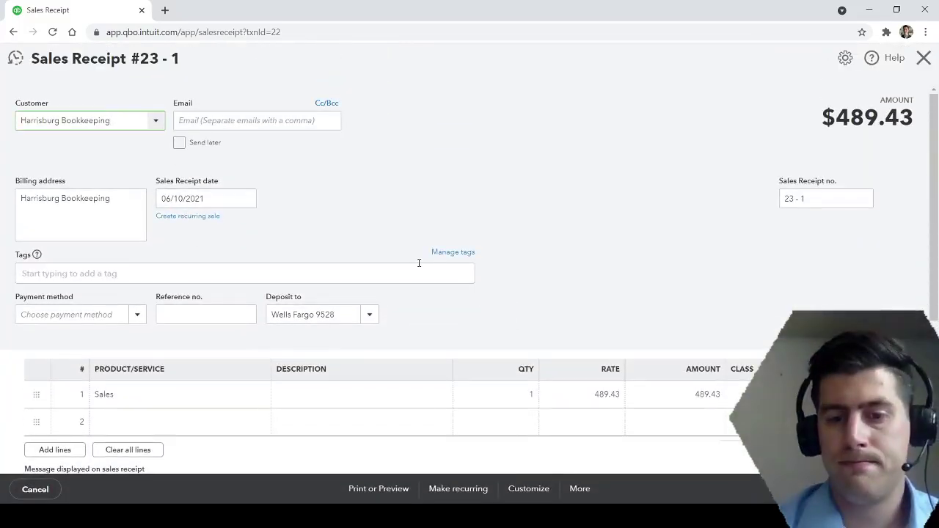
pyautogui.click(369, 315)
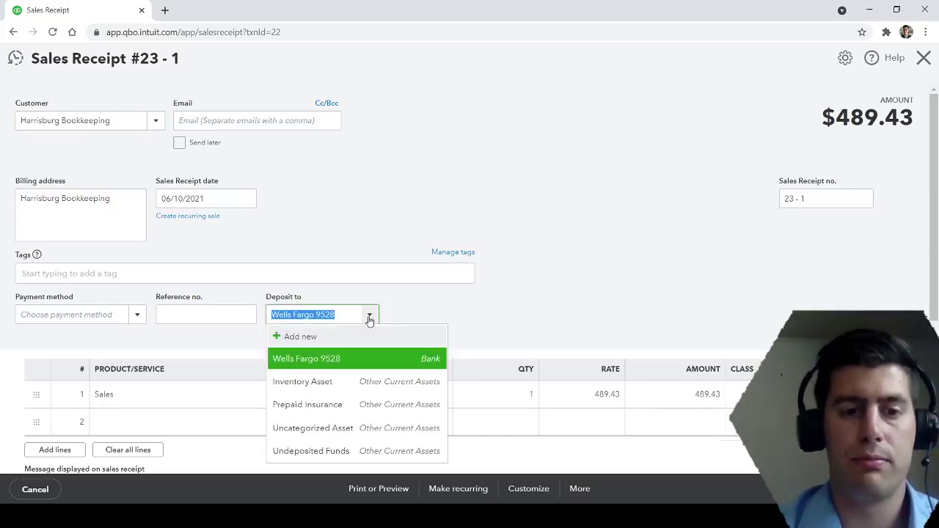
pyautogui.doubleClick(300, 297)
pyautogui.moveTo(283, 294); pyautogui.dragTo(311, 298)
pyautogui.click(267, 297)
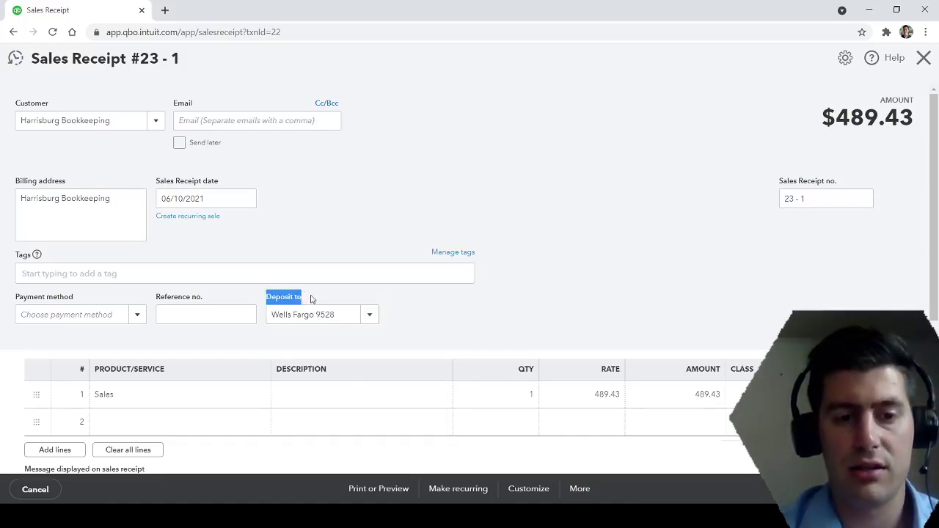
pyautogui.click(321, 301)
# Set sales receipt 23 - 1 to deposit to Undeposited Funds
pyautogui.click(371, 316)
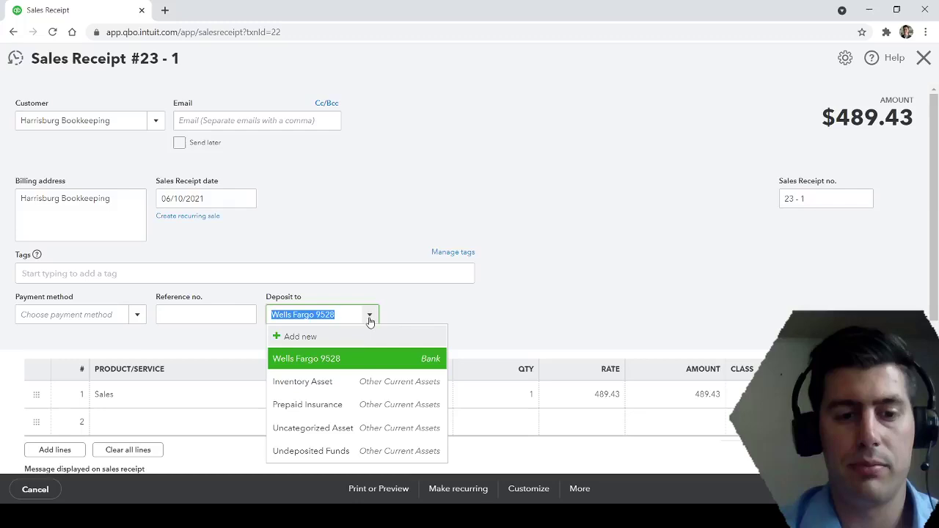
pyautogui.click(357, 453)
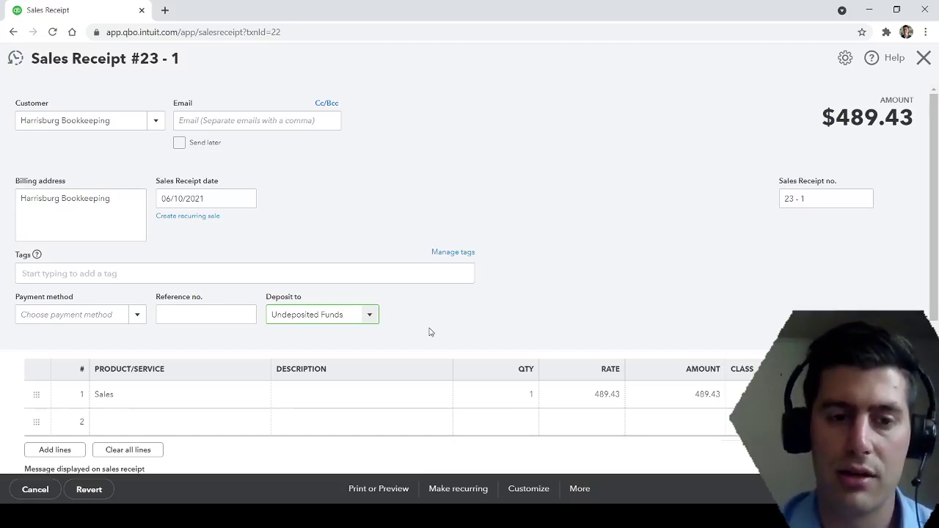
pyautogui.click(371, 316)
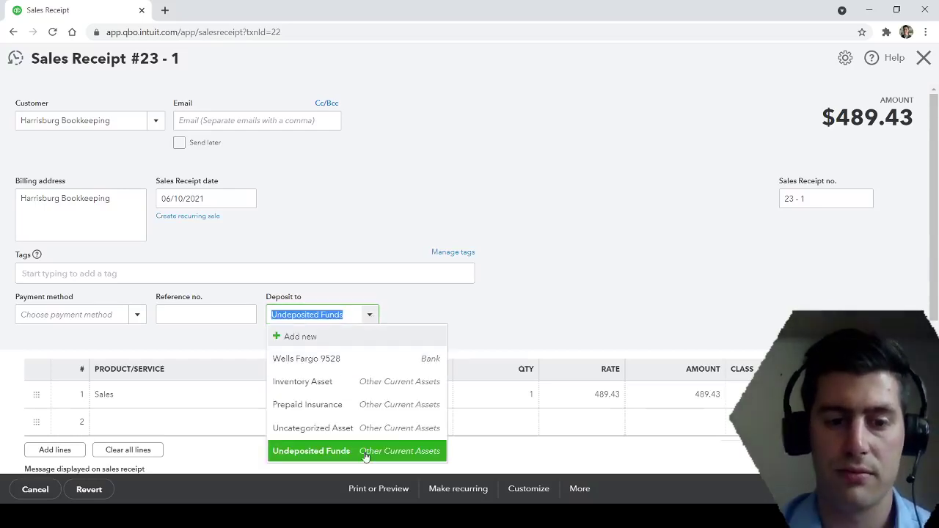
pyautogui.click(364, 456)
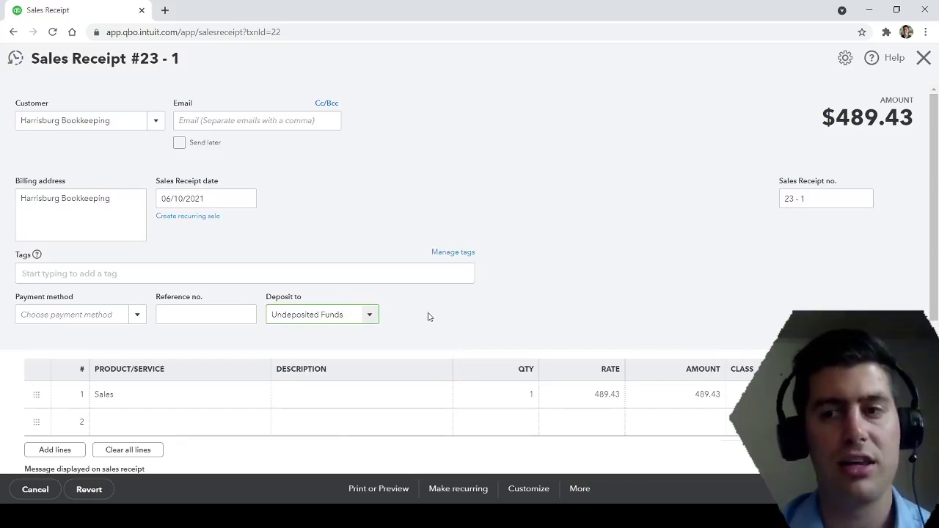
pyautogui.click(370, 318)
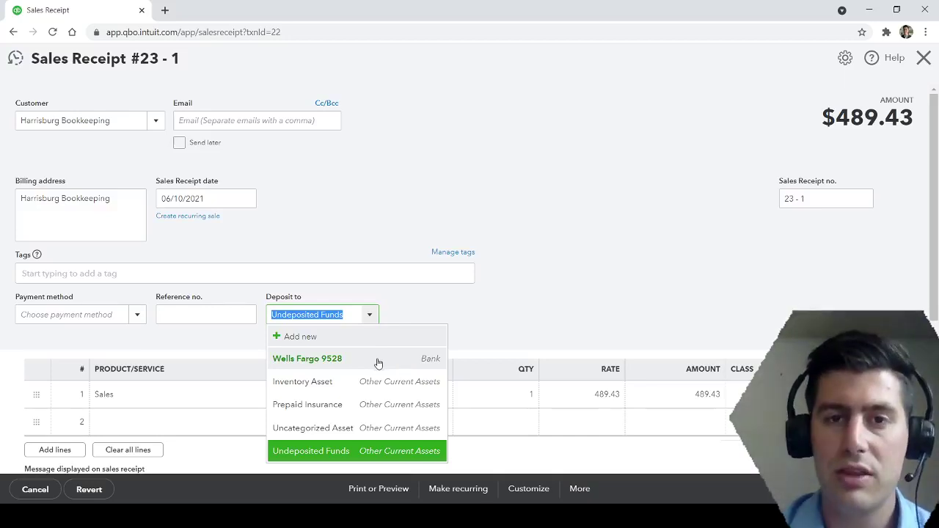
# Set sales receipt 23-1's Deposit to account to Wells Fargo 9528, then save and close it
pyautogui.click(379, 359)
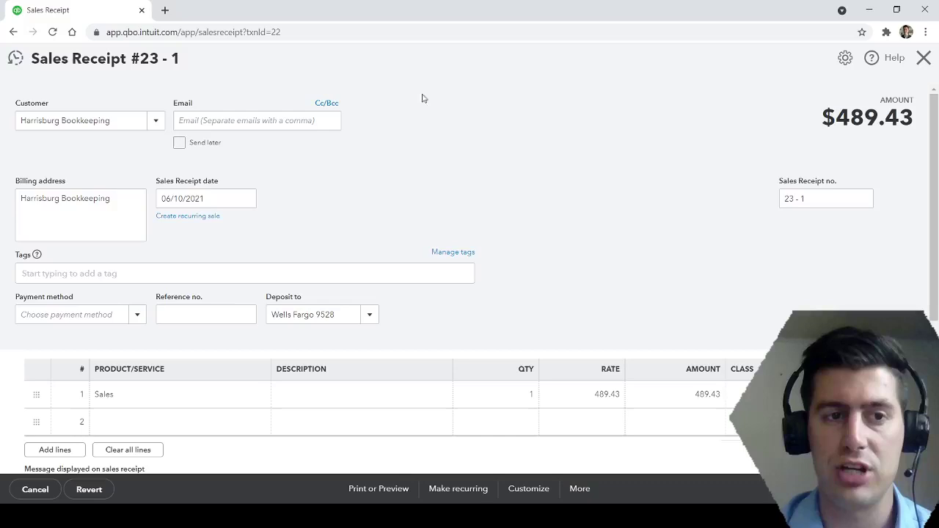
pyautogui.click(369, 317)
pyautogui.click(353, 360)
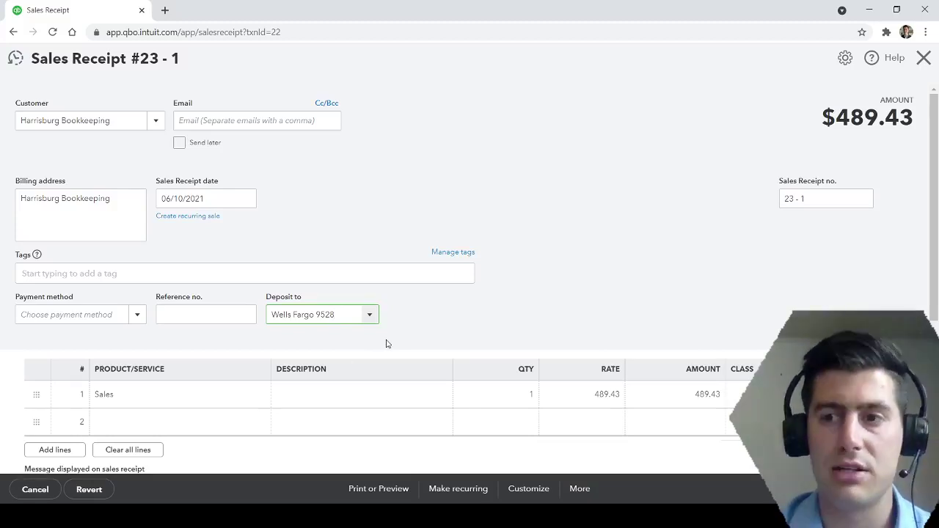
pyautogui.click(371, 318)
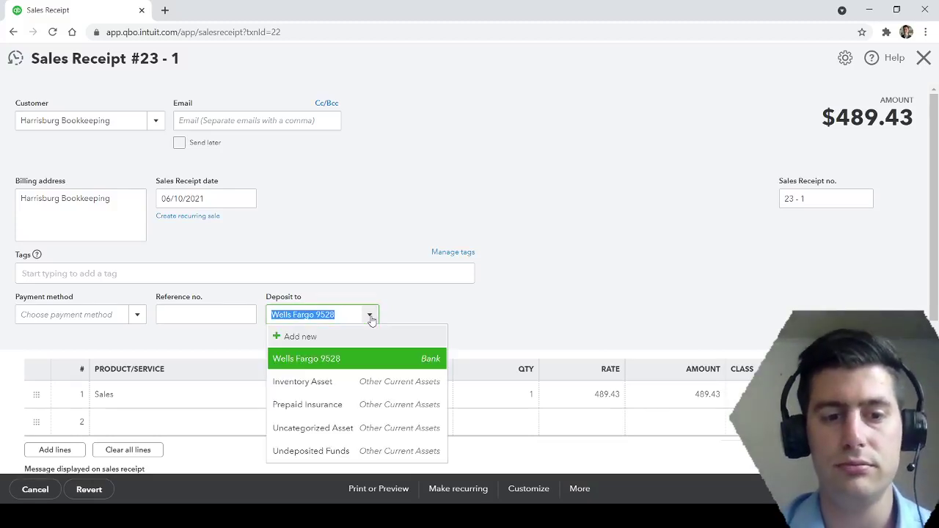
pyautogui.click(351, 458)
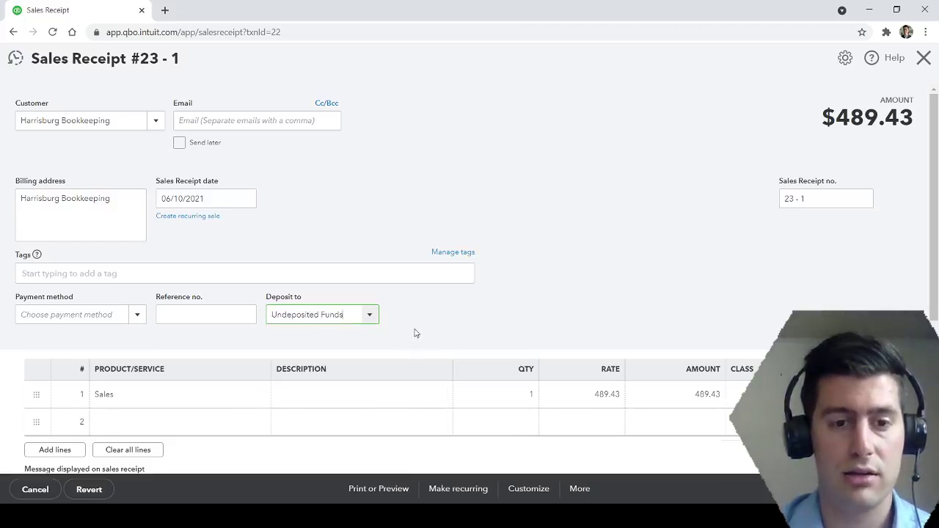
pyautogui.click(442, 326)
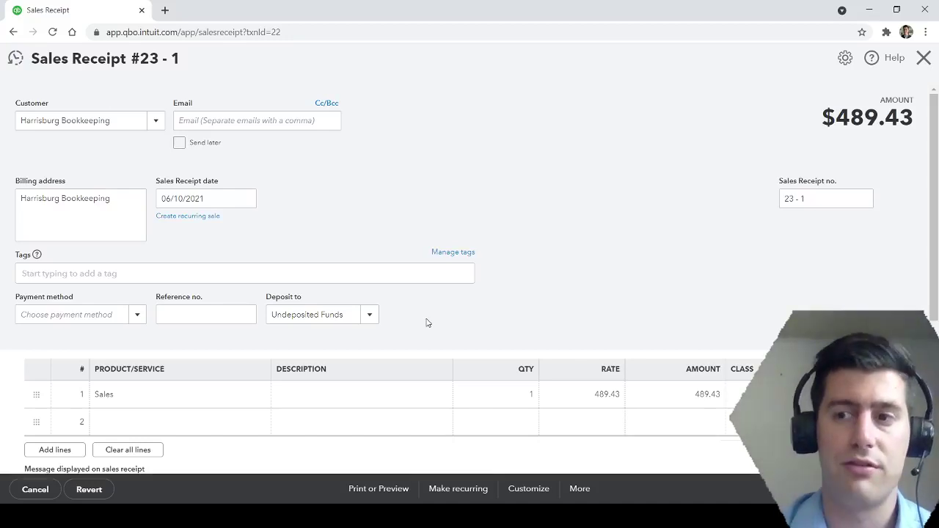
pyautogui.click(370, 316)
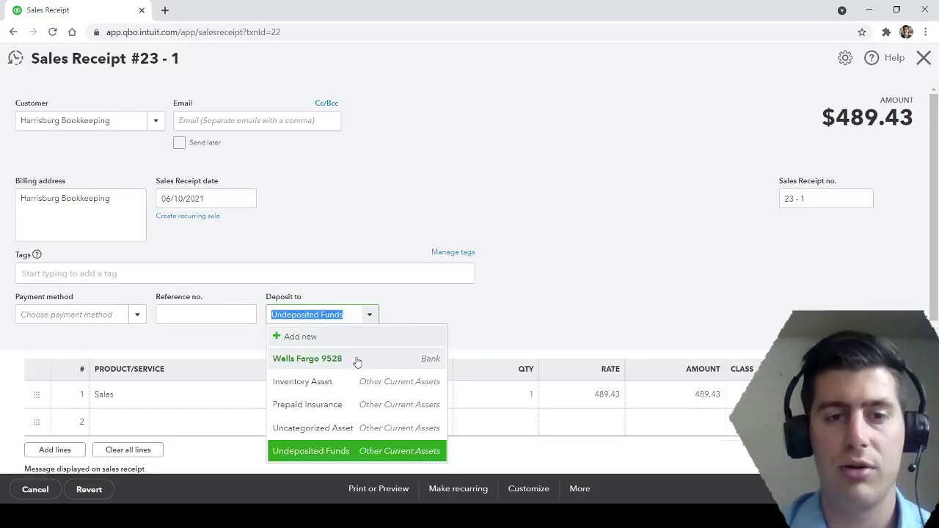
pyautogui.click(357, 359)
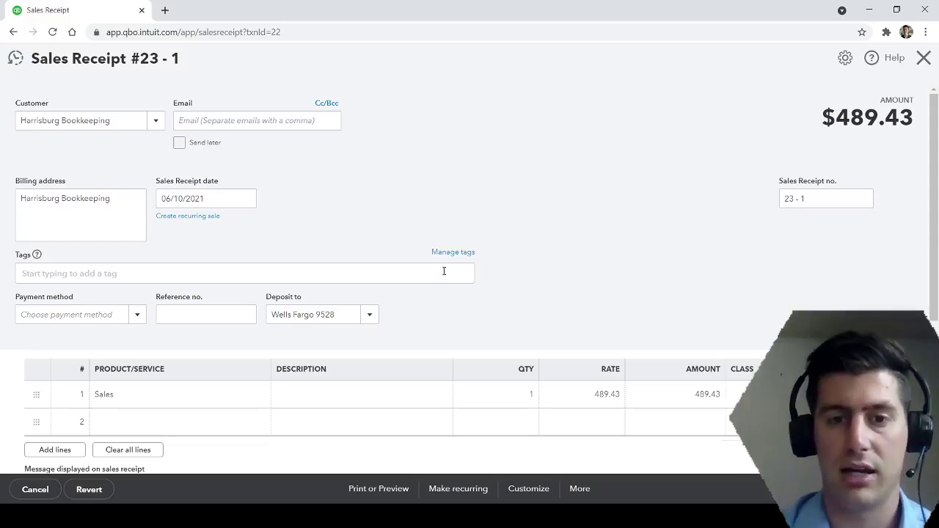
pyautogui.hotkey('ctrl', 'alt', 'd')
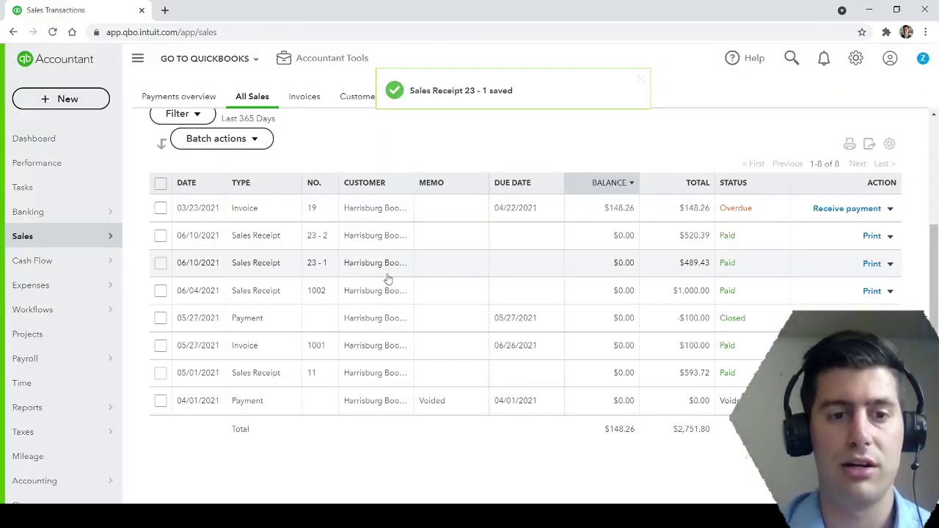
pyautogui.click(444, 240)
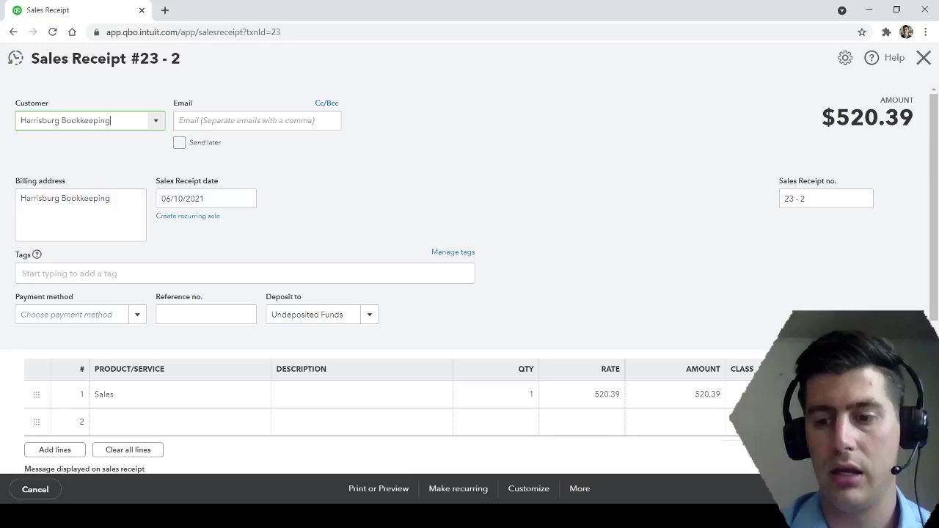
pyautogui.press('Tab')
pyautogui.click(877, 489)
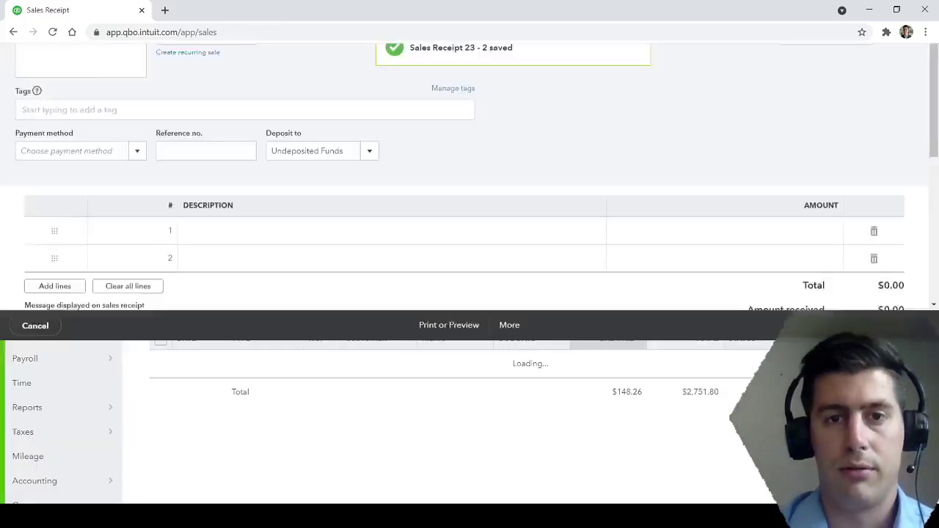
pyautogui.click(641, 82)
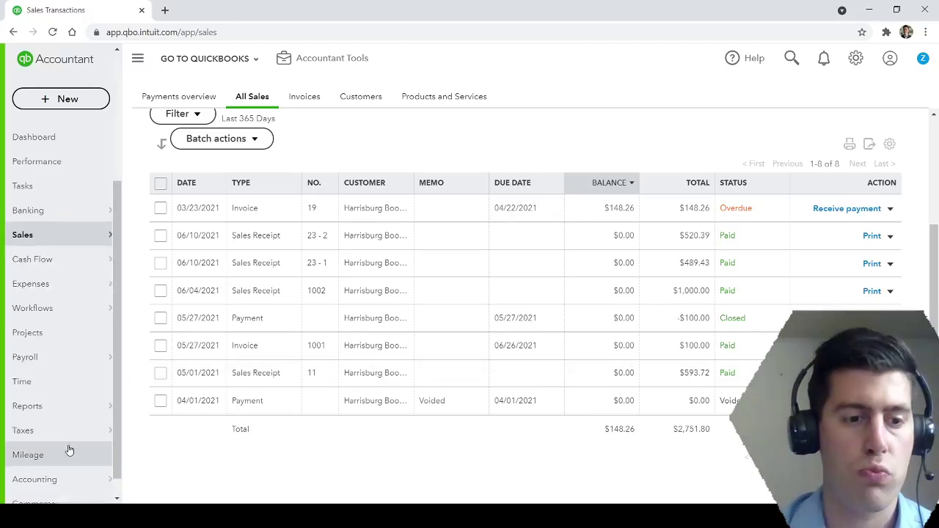
pyautogui.scroll(-1, 69, 449)
pyautogui.moveTo(50, 460)
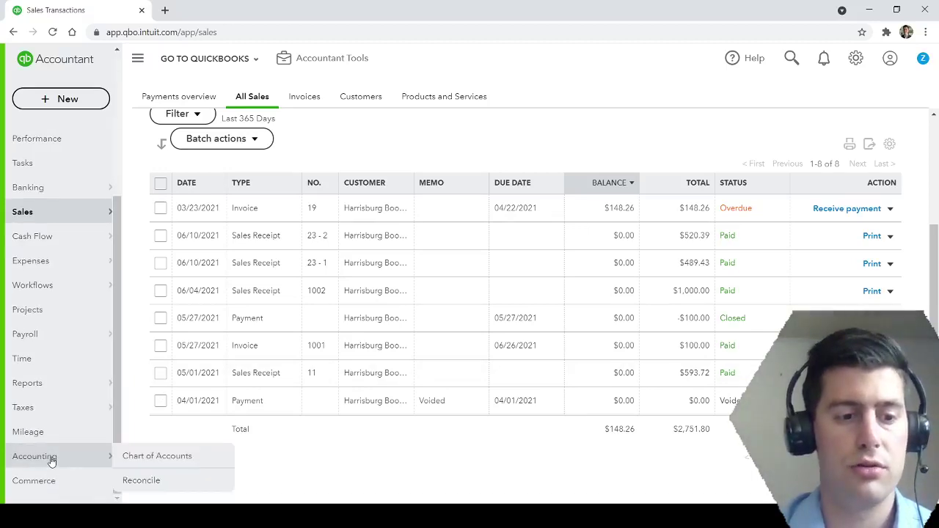
# Open the Wells Fargo 9528 register from the Chart of Accounts
pyautogui.click(156, 456)
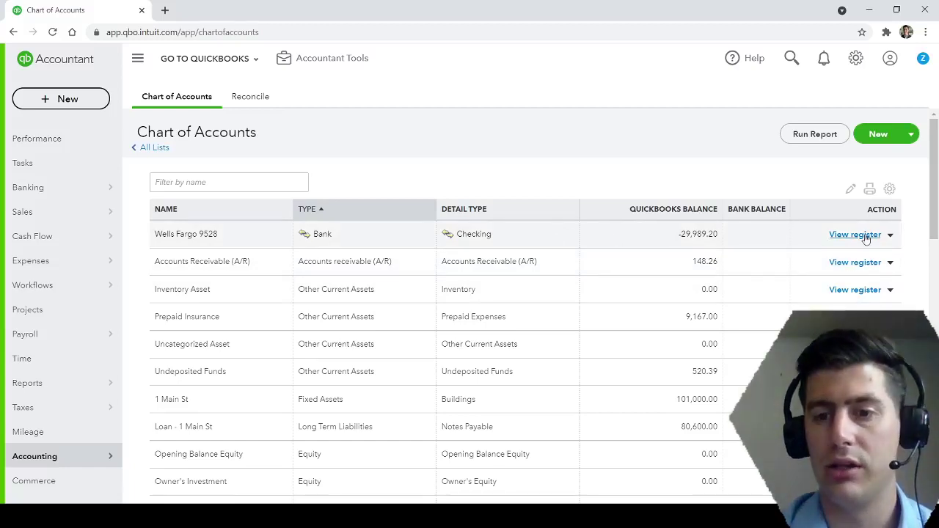
pyautogui.click(863, 240)
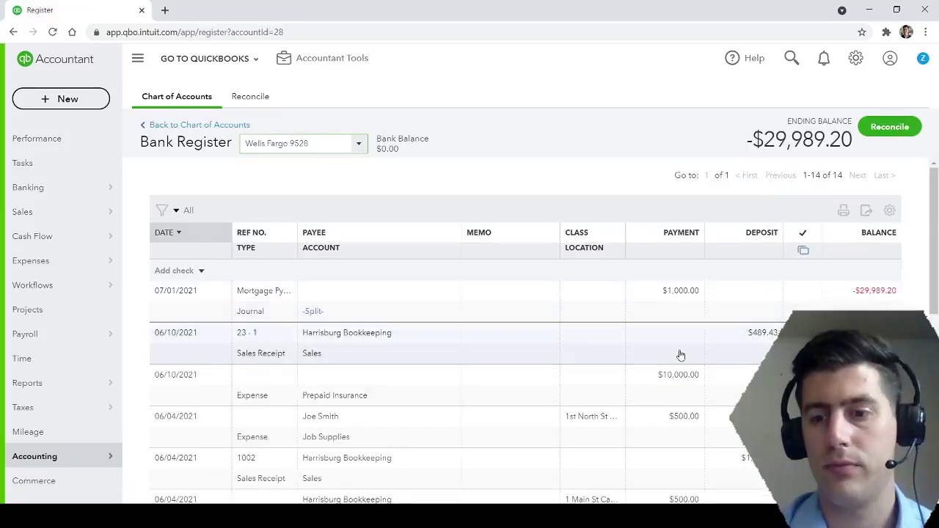
pyautogui.scroll(-1, 679, 356)
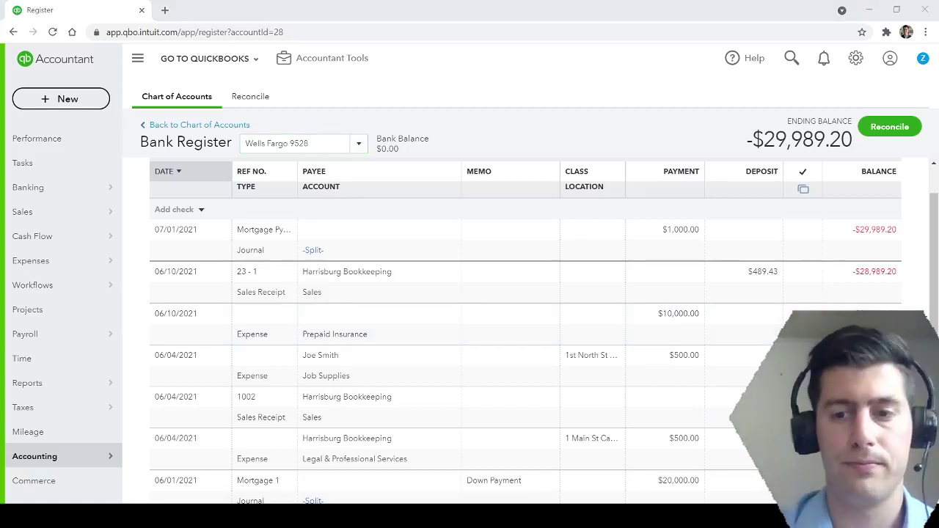
# Edit the $489.43 deposit row for receipt 23-1, toggle its reconcile status, and save it
pyautogui.click(802, 271)
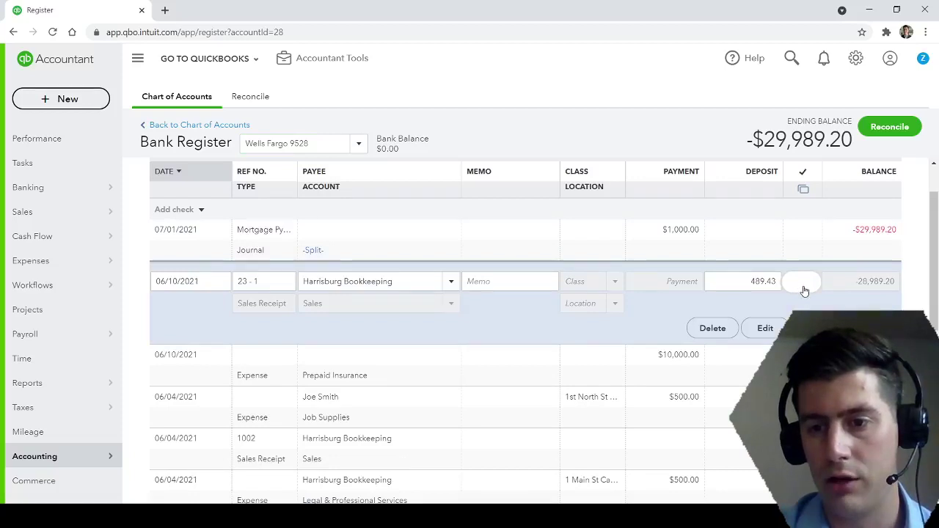
pyautogui.click(802, 283)
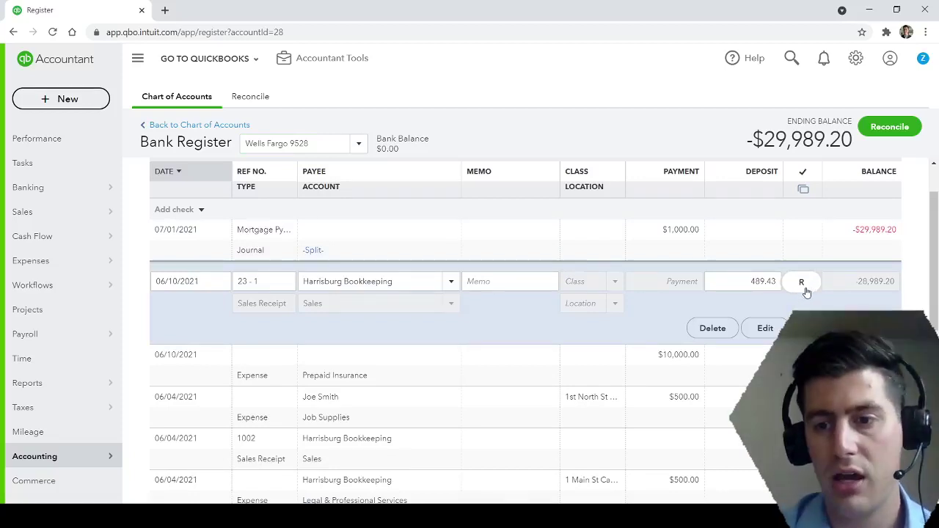
pyautogui.click(805, 287)
pyautogui.click(803, 286)
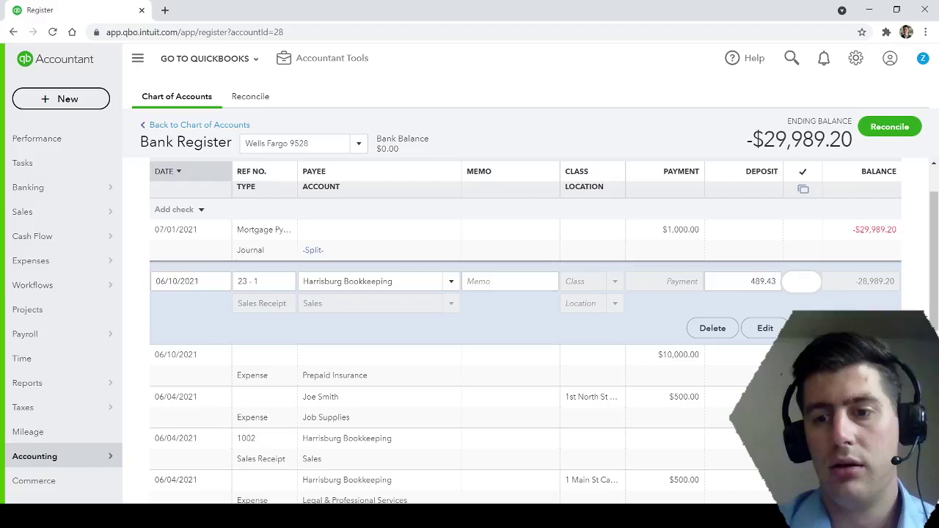
pyautogui.click(807, 288)
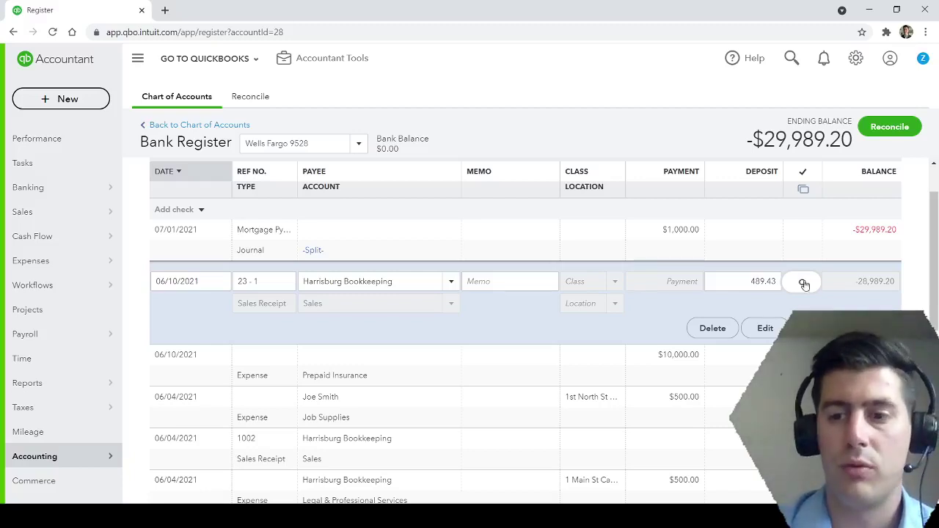
pyautogui.click(807, 289)
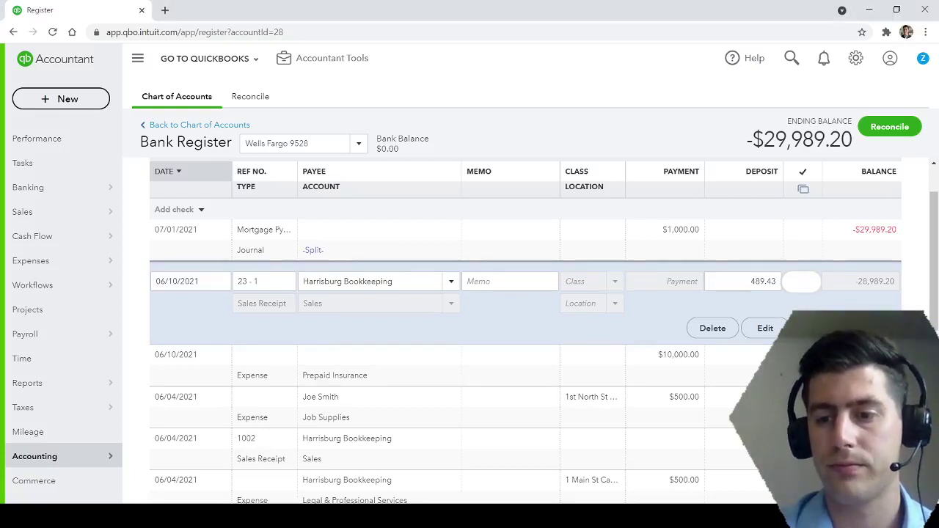
pyautogui.click(807, 328)
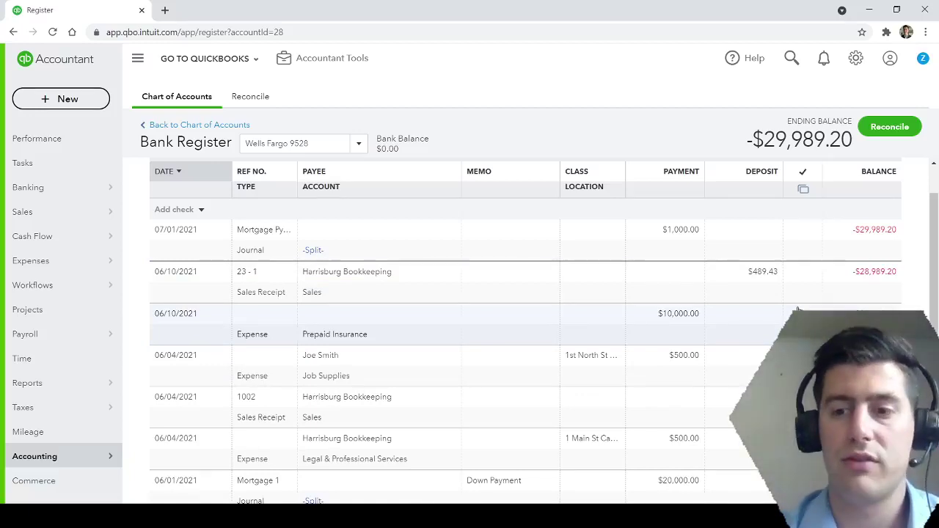
pyautogui.scroll(-2, 798, 311)
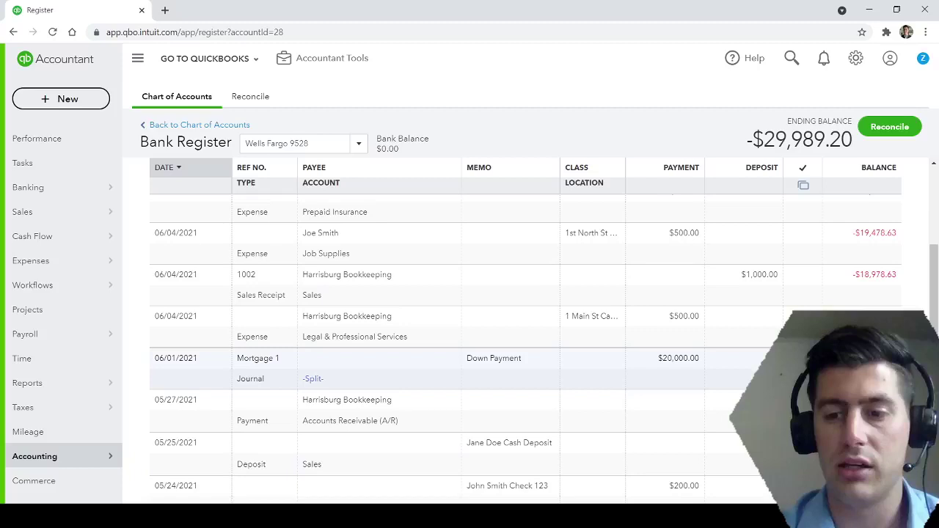
pyautogui.scroll(1, 763, 374)
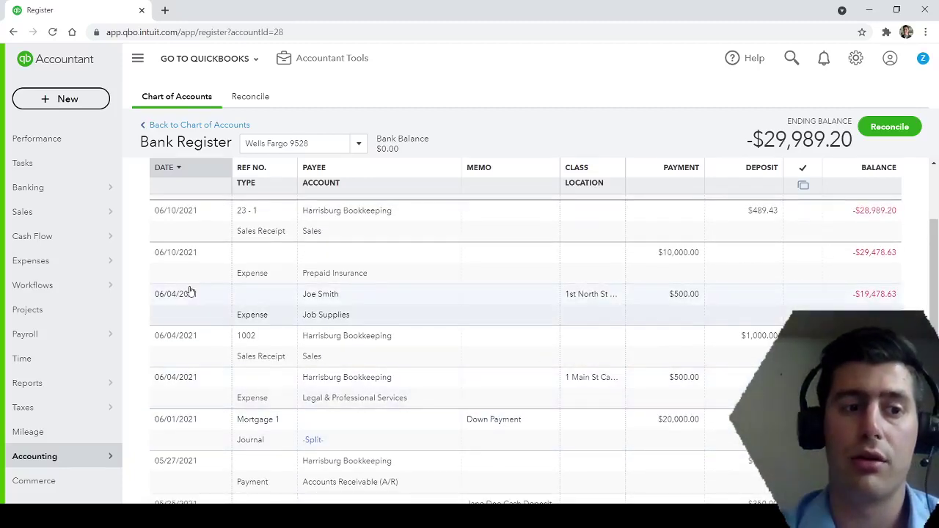
pyautogui.moveTo(69, 190)
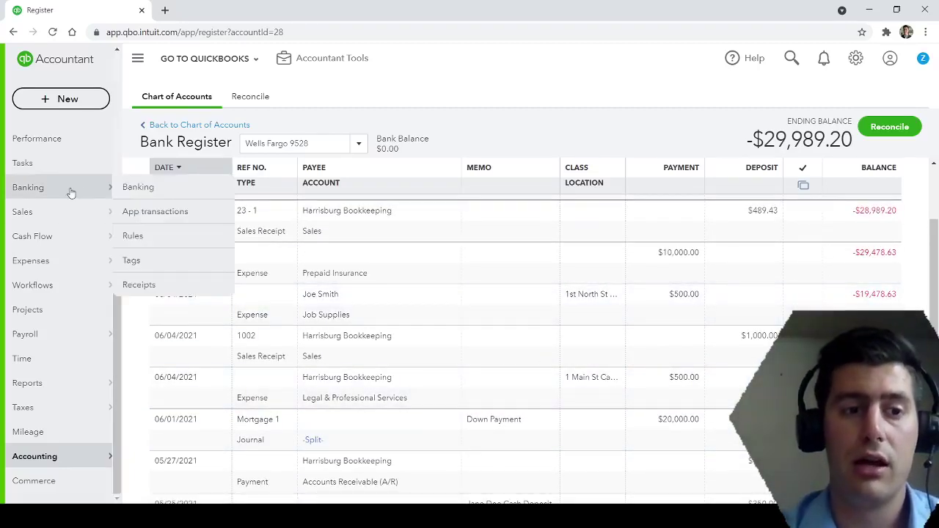
pyautogui.click(132, 188)
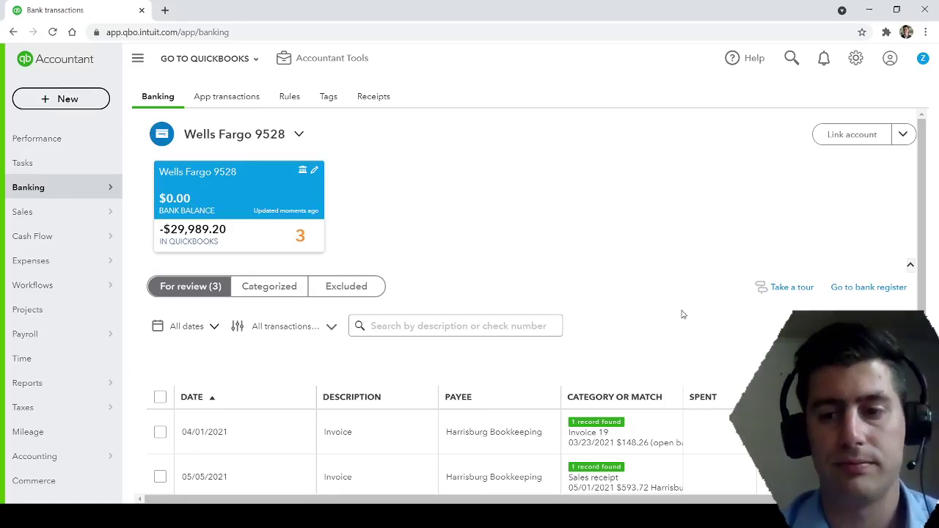
pyautogui.scroll(-1, 683, 311)
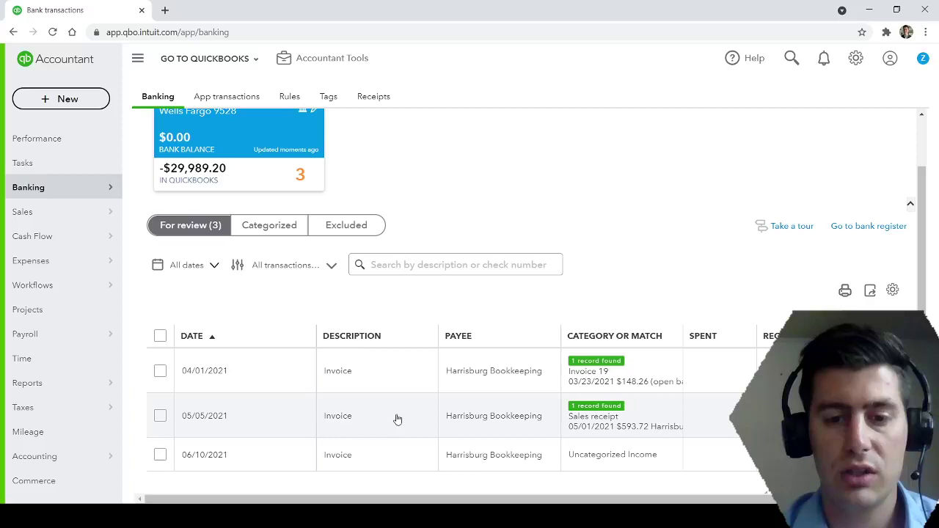
pyautogui.scroll(-1, 369, 394)
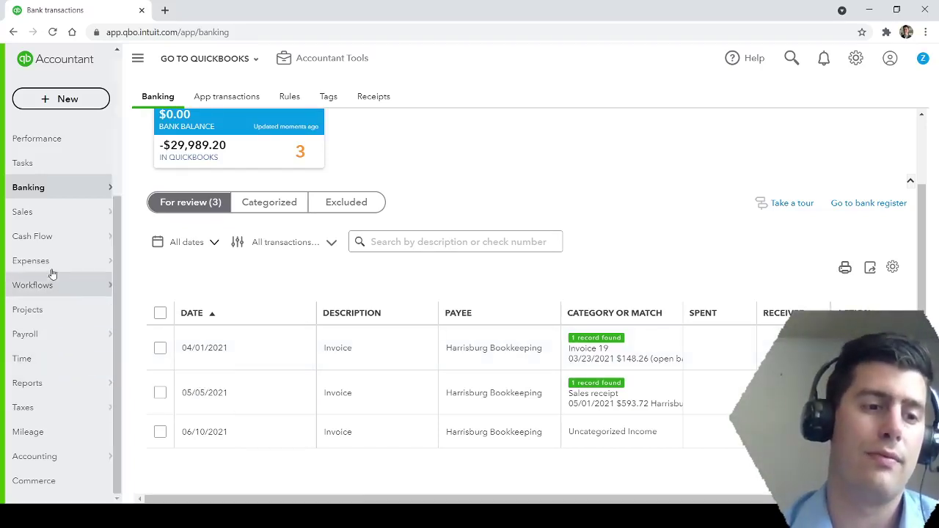
pyautogui.moveTo(51, 220)
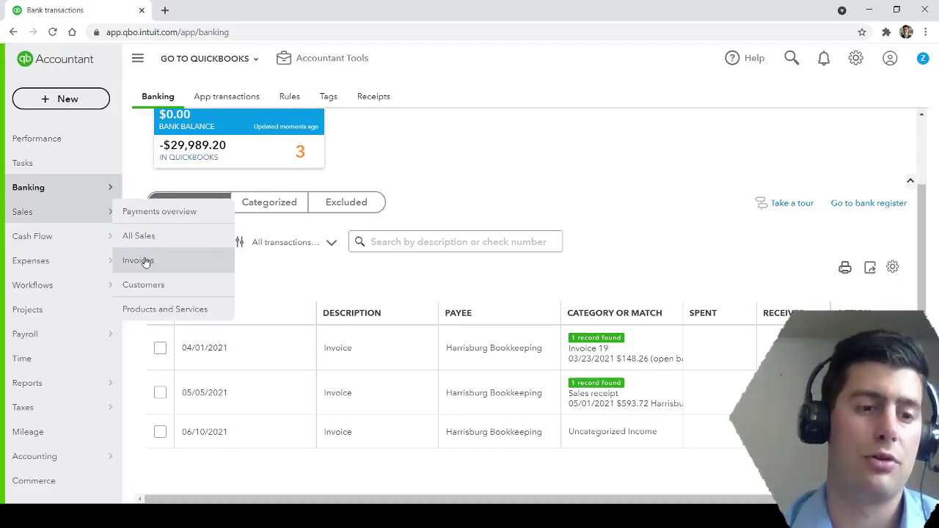
pyautogui.click(143, 260)
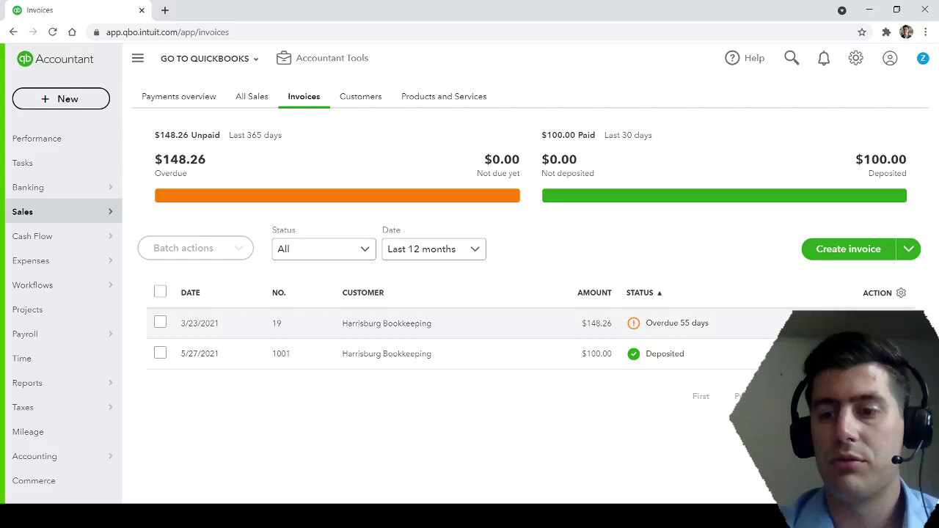
pyautogui.click(884, 322)
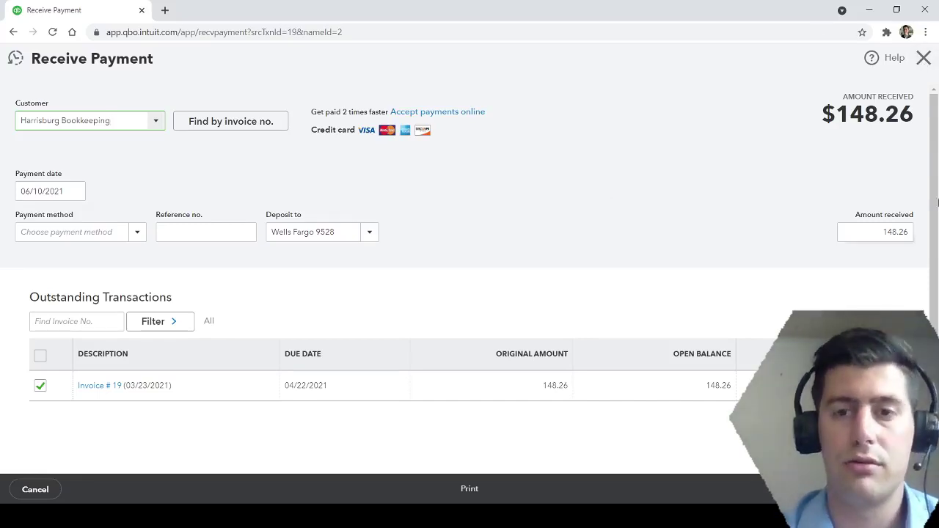
pyautogui.click(923, 58)
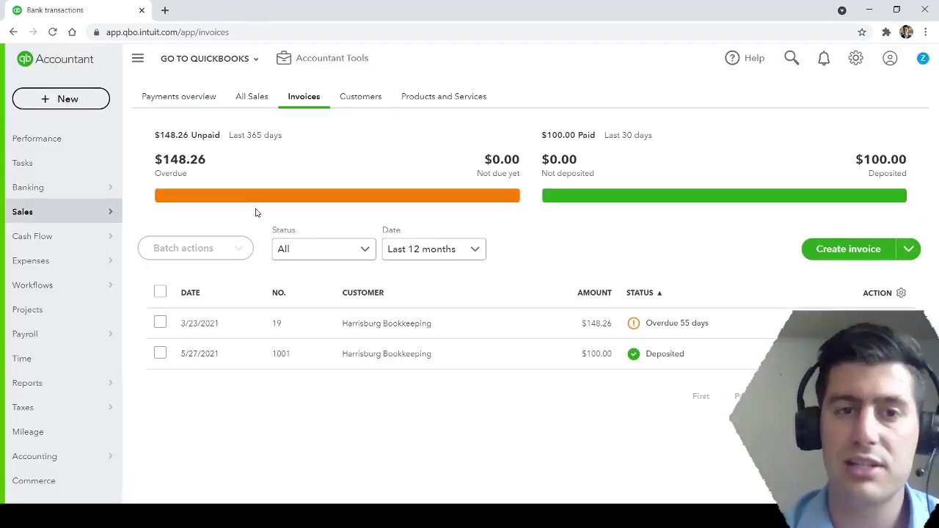
pyautogui.click(44, 191)
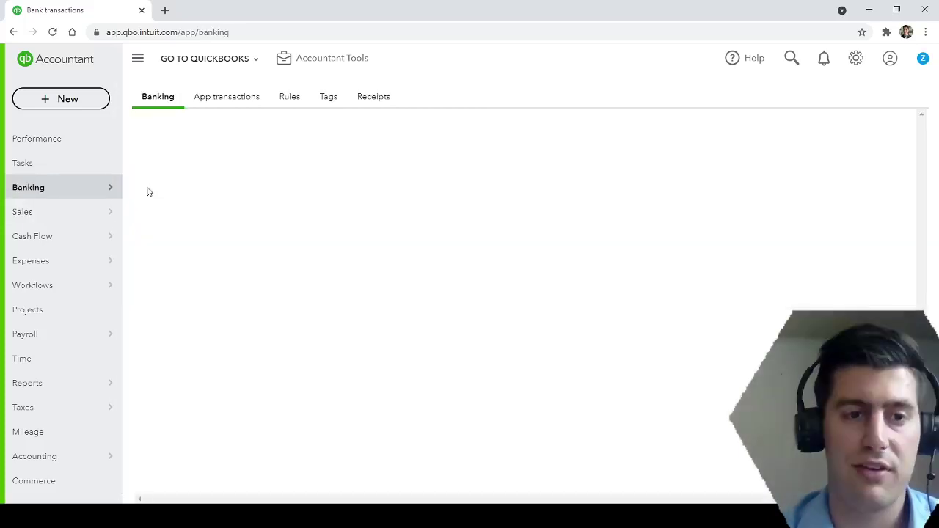
# Match the 04/01/2021 $148.26 deposit to Invoice 19 through Find match
pyautogui.scroll(-1, 594, 337)
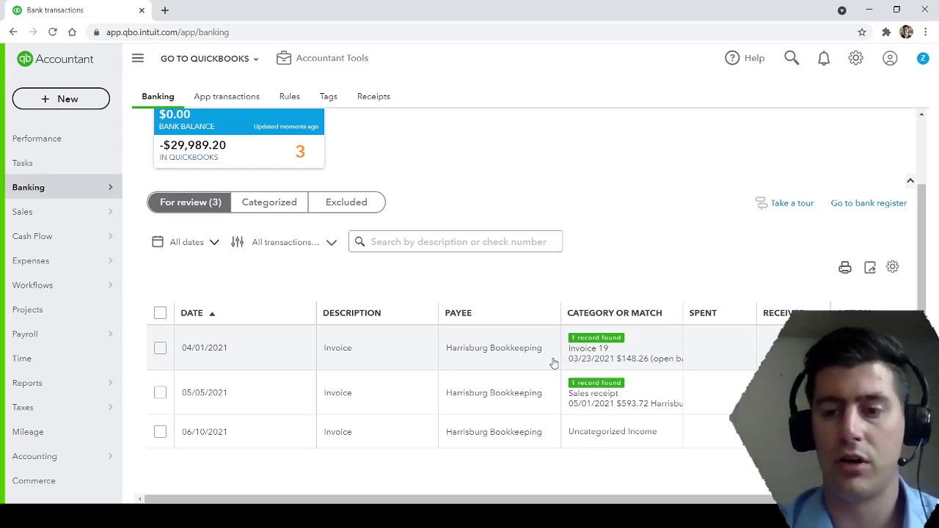
pyautogui.click(379, 346)
pyautogui.scroll(-2, 251, 322)
pyautogui.click(183, 268)
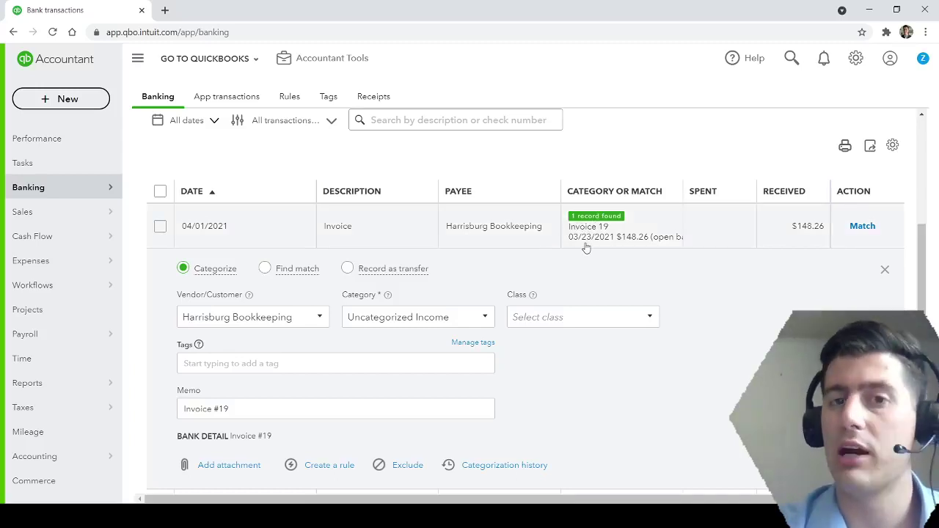
pyautogui.click(264, 269)
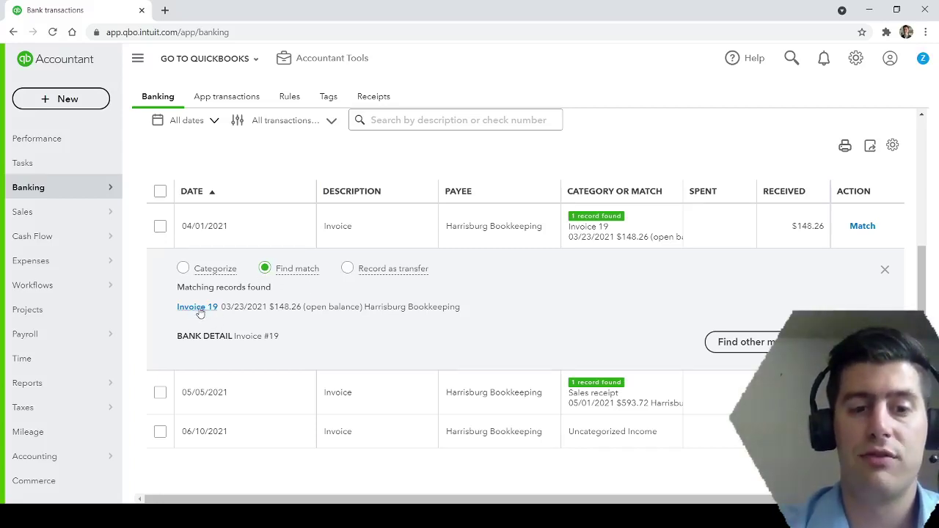
pyautogui.moveTo(220, 307); pyautogui.dragTo(435, 309)
pyautogui.click(315, 275)
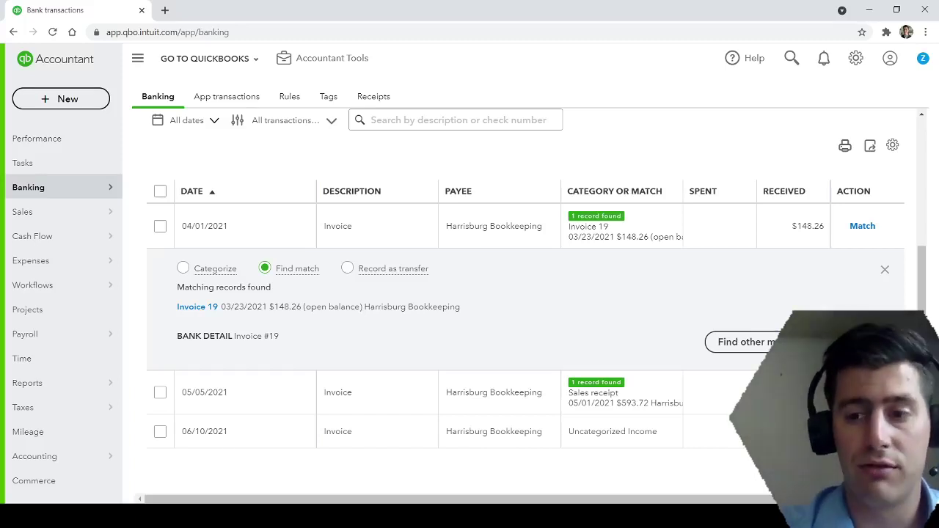
pyautogui.click(891, 341)
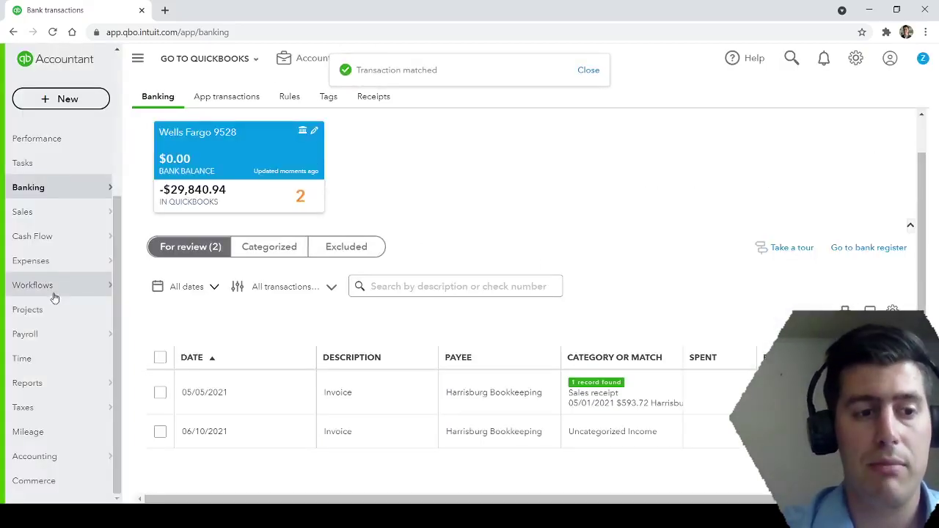
pyautogui.moveTo(50, 216)
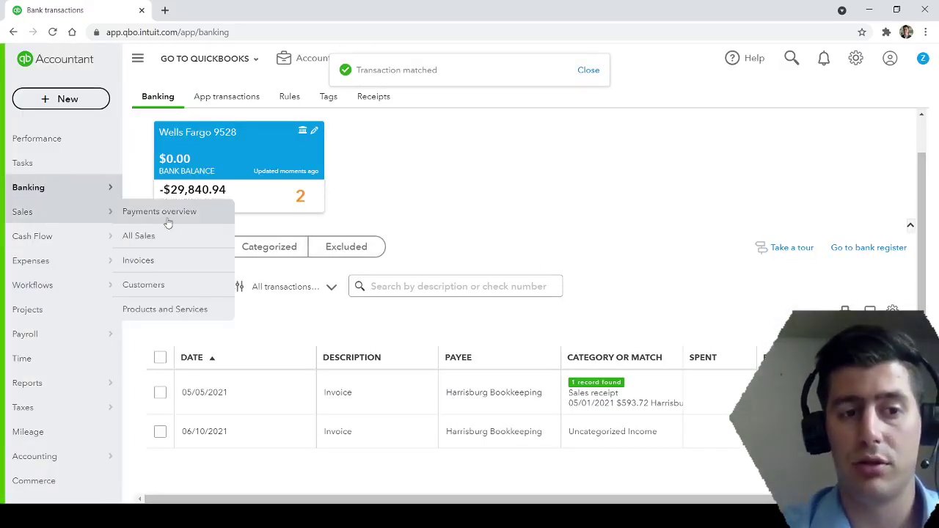
pyautogui.click(155, 260)
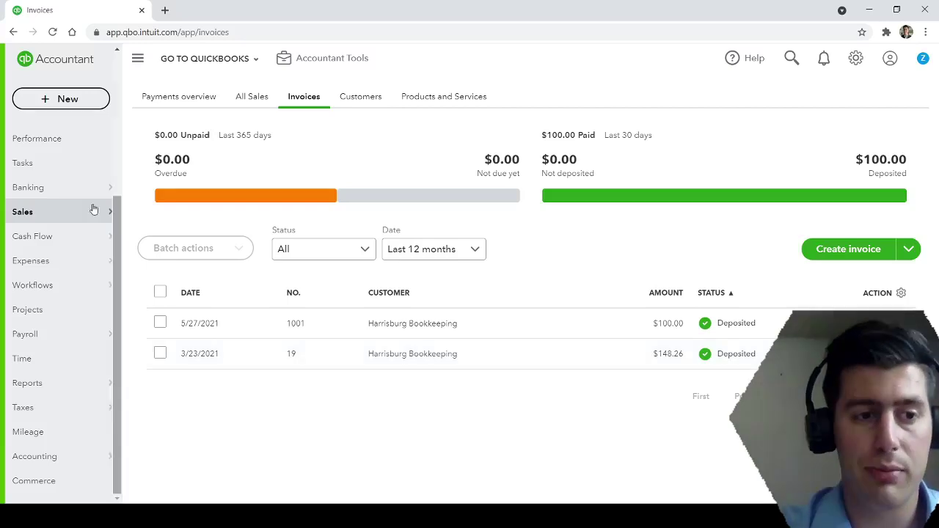
pyautogui.moveTo(94, 189)
pyautogui.click(150, 187)
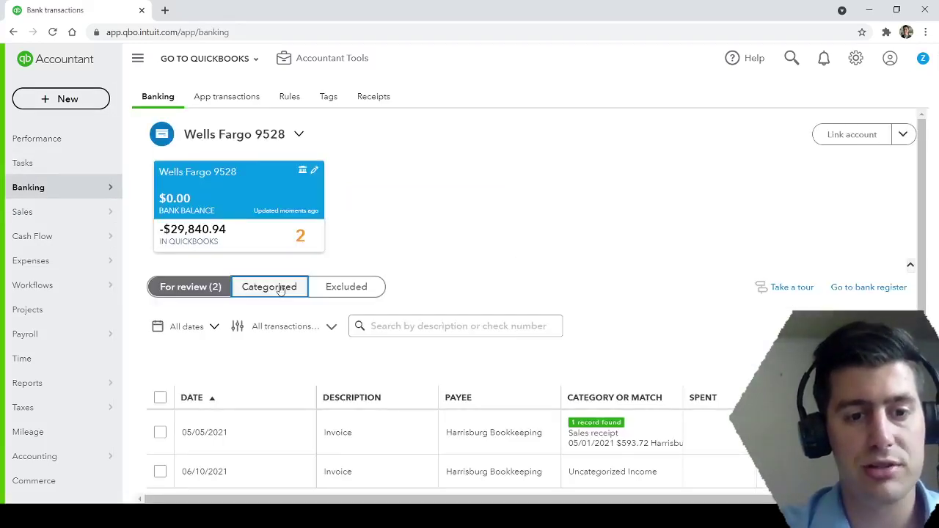
# Undo the 04/01 $148.26 deposit match from the Categorized tab
pyautogui.click(279, 289)
pyautogui.scroll(-1, 572, 374)
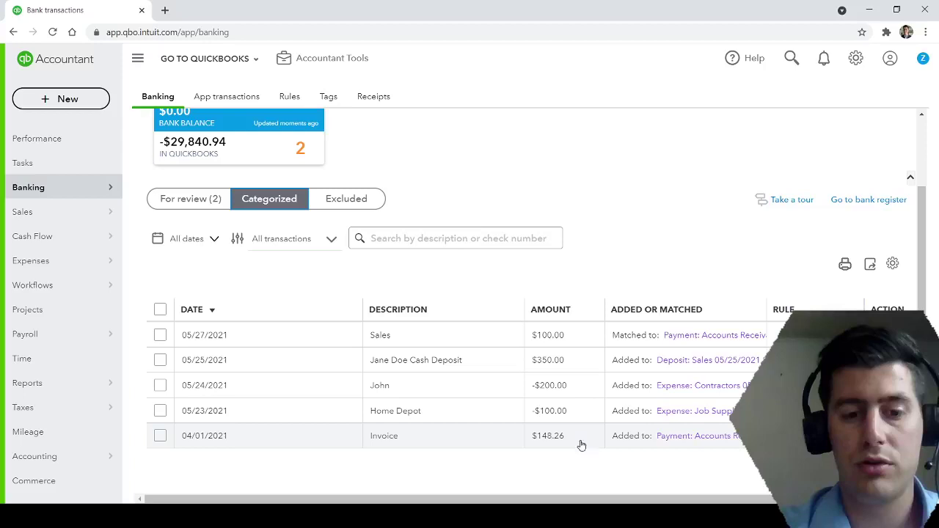
pyautogui.click(884, 436)
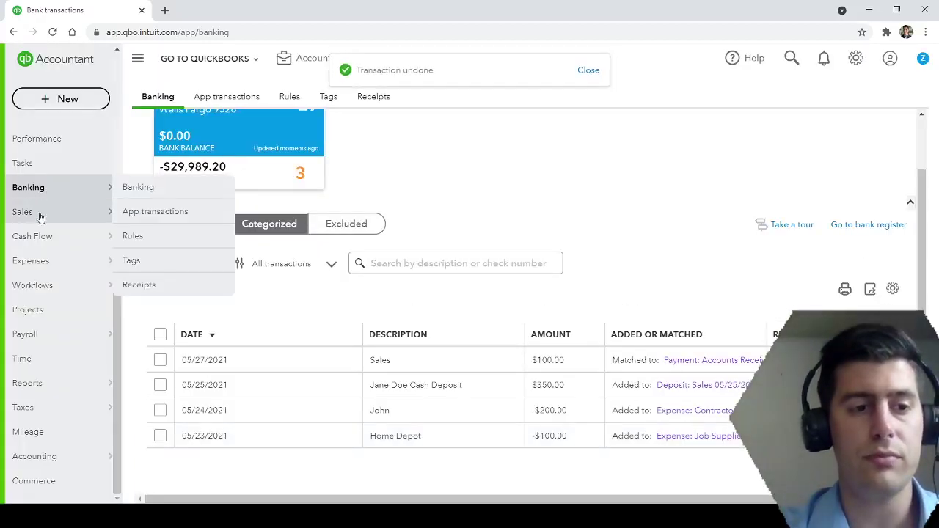
# Confirm Invoice 19 is unpaid in the Invoices list, then return to the bank feed
pyautogui.moveTo(42, 213)
pyautogui.click(141, 261)
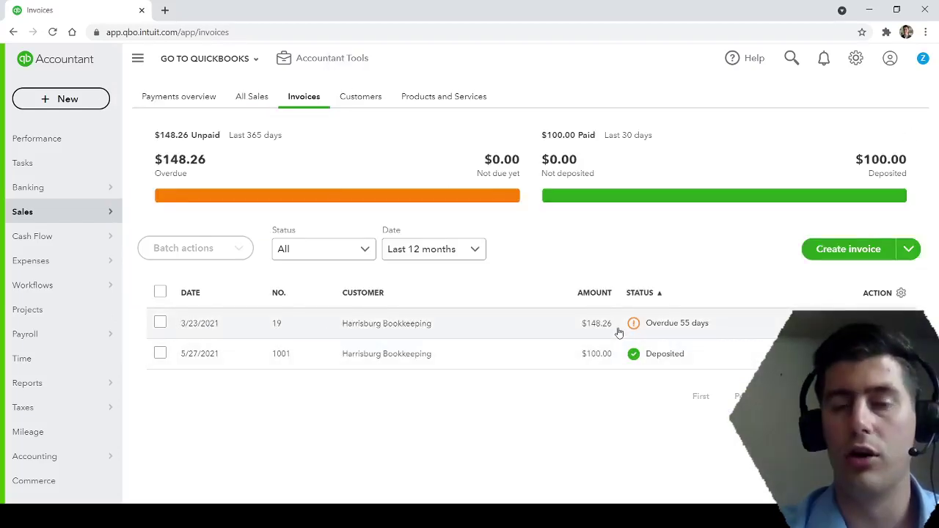
pyautogui.moveTo(49, 187)
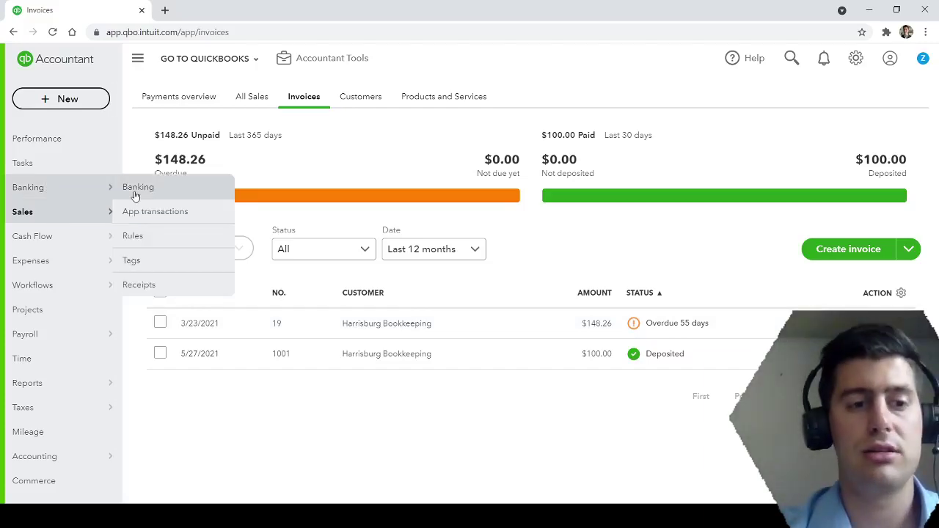
pyautogui.click(135, 192)
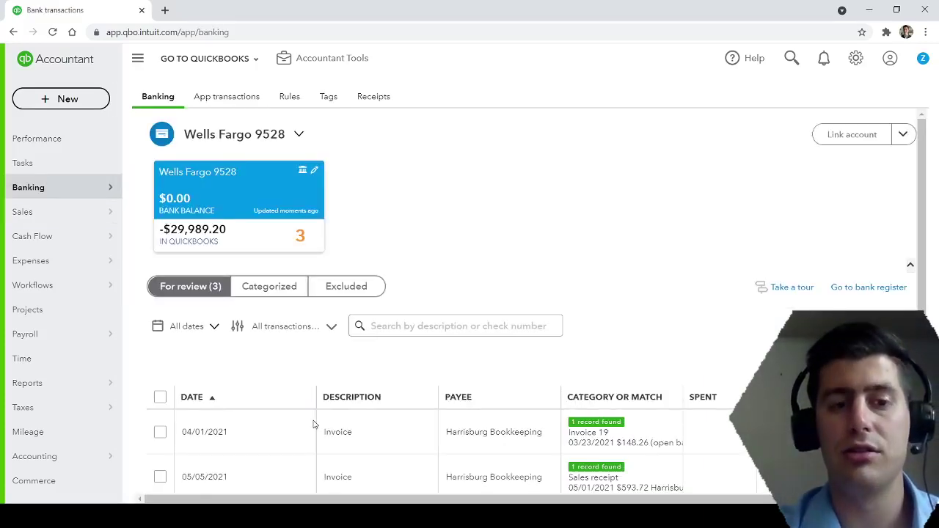
# Rematch the 04/01 deposit to Invoice 19 and expand the 05/05/2021 $593.72 deposit's match
pyautogui.scroll(-1, 561, 383)
pyautogui.click(873, 347)
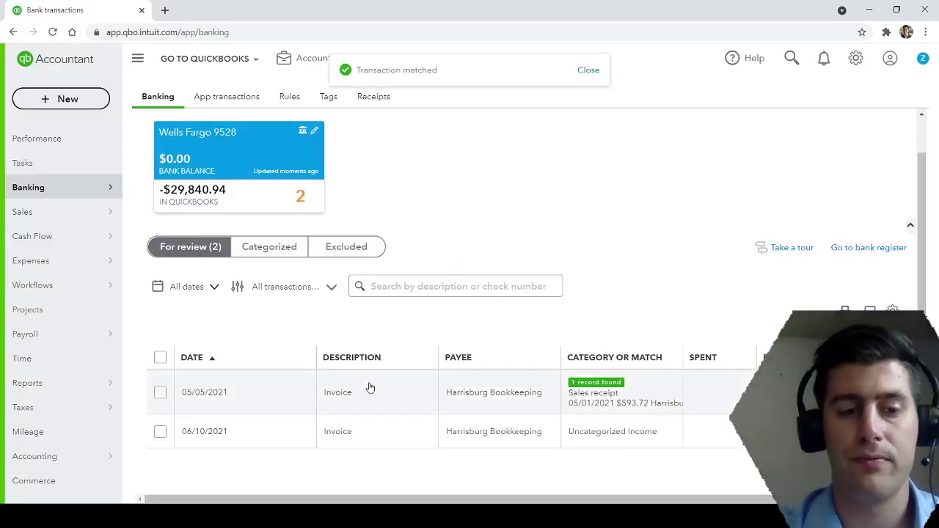
pyautogui.click(473, 395)
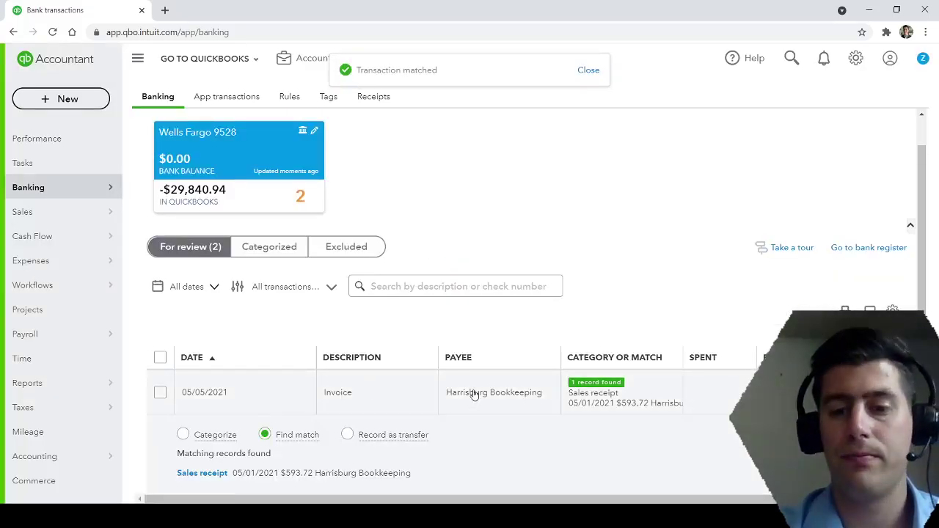
pyautogui.scroll(-2, 470, 386)
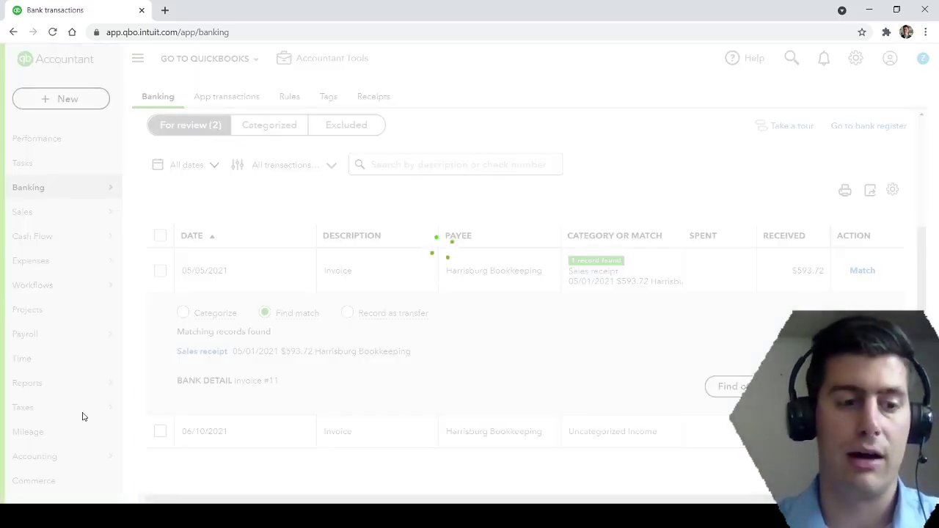
# Open the Wells Fargo 9528 register and inspect the 05/01 sales receipt and 04/01 payment entries
pyautogui.moveTo(55, 461)
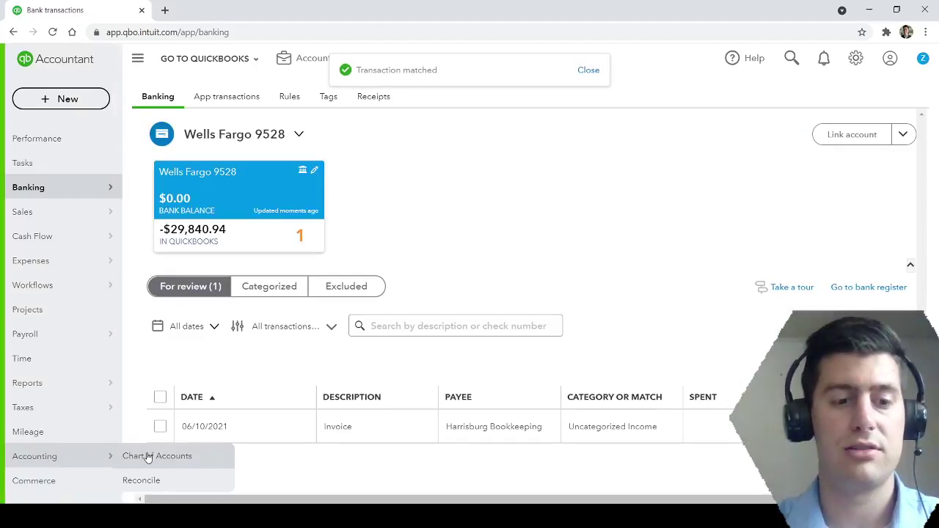
pyautogui.click(144, 455)
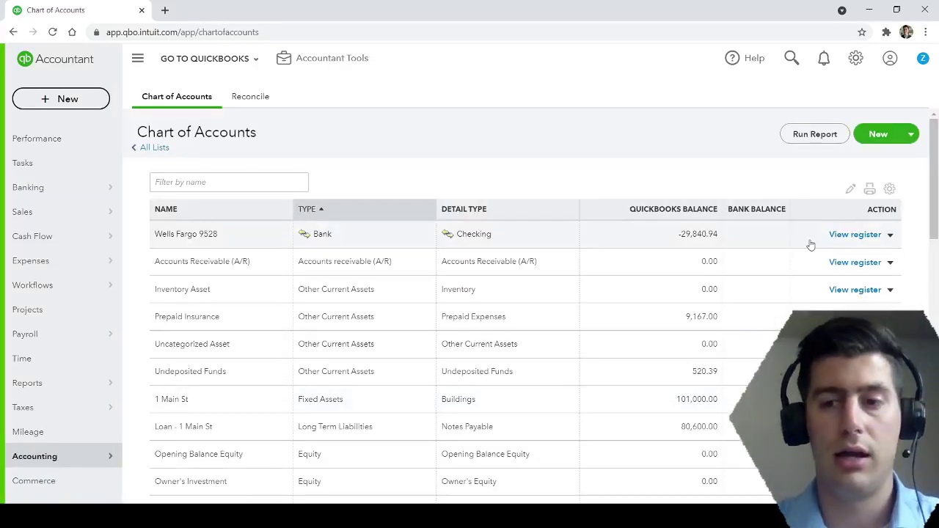
pyautogui.click(866, 239)
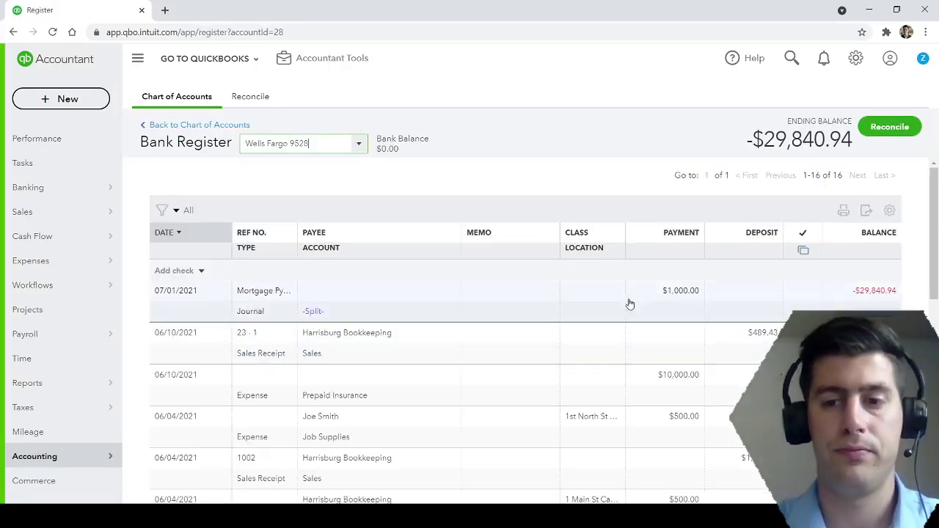
pyautogui.scroll(-1, 719, 360)
pyautogui.scroll(-2, 720, 360)
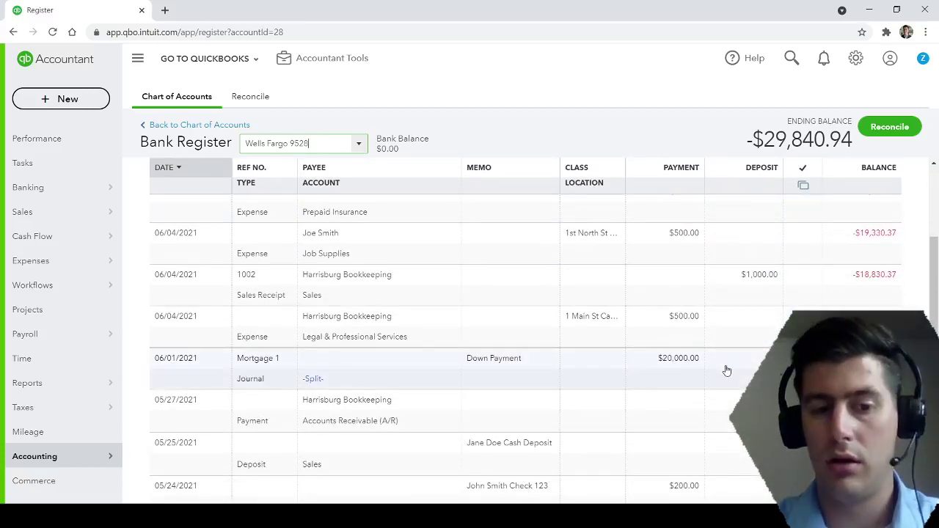
pyautogui.scroll(-2, 706, 396)
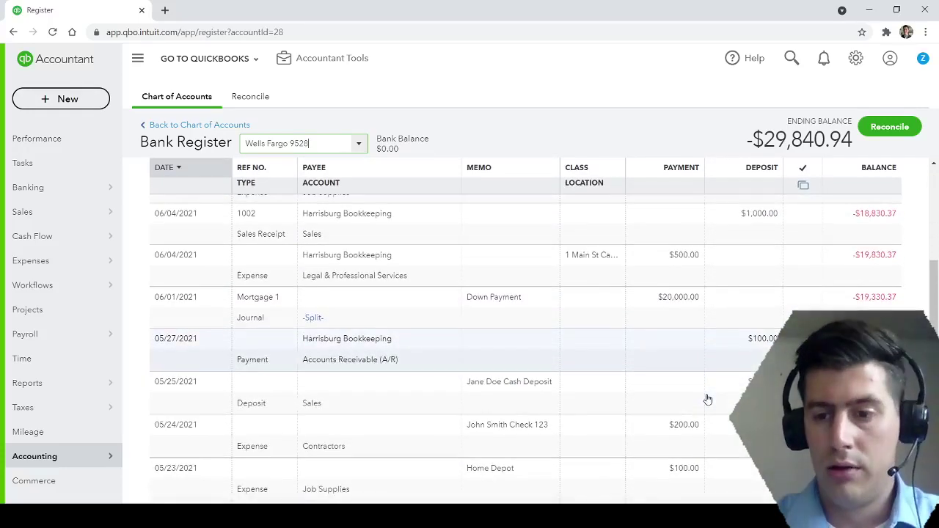
pyautogui.scroll(-1, 325, 334)
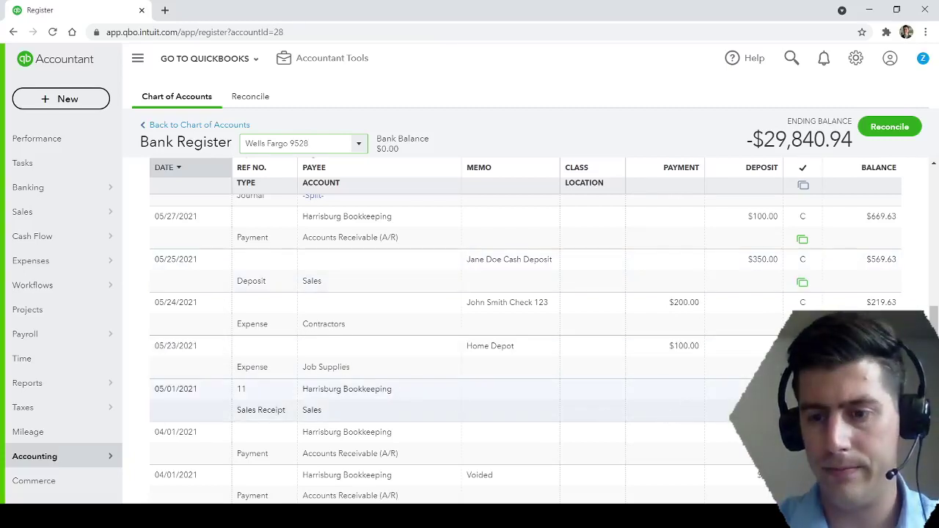
pyautogui.click(700, 389)
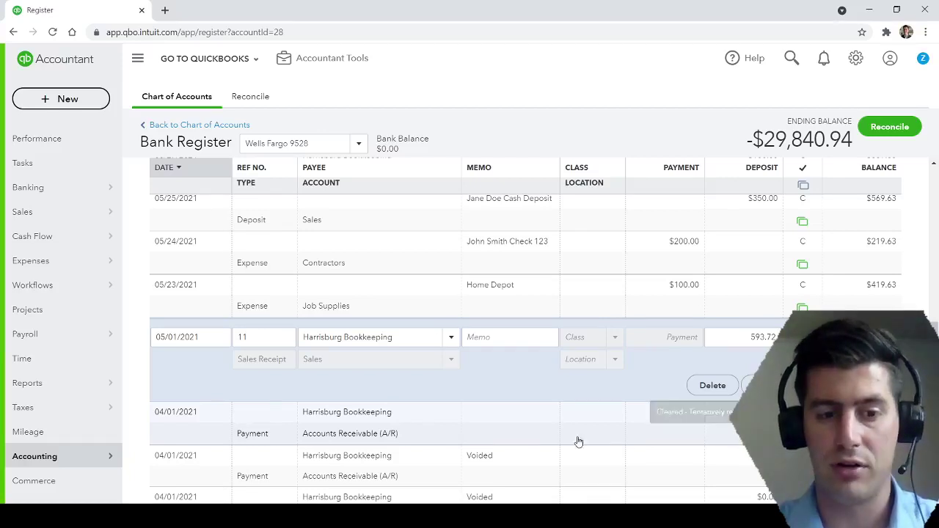
pyautogui.click(684, 439)
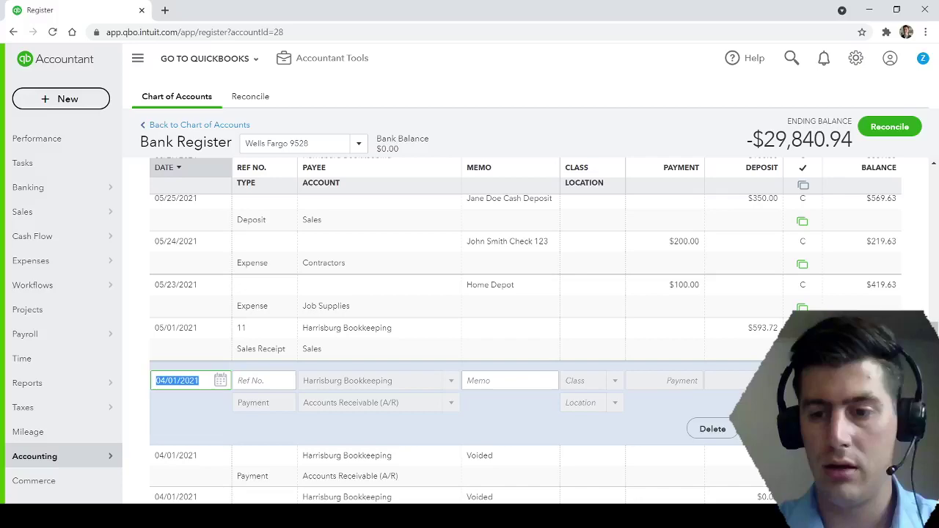
pyautogui.click(807, 428)
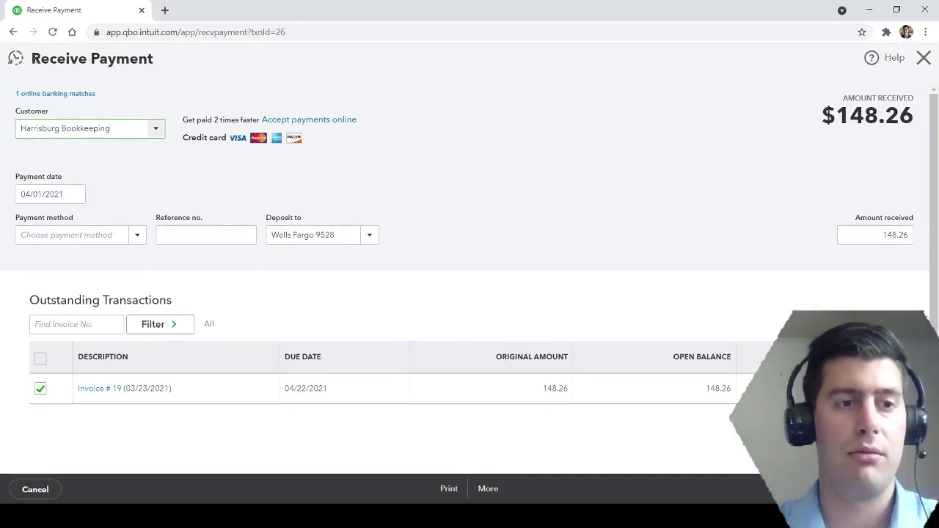
pyautogui.moveTo(33, 58)
pyautogui.mouseDown()
pyautogui.moveTo(181, 59)
pyautogui.moveTo(33, 59)
pyautogui.mouseUp()
pyautogui.click(180, 59)
pyautogui.click(483, 125)
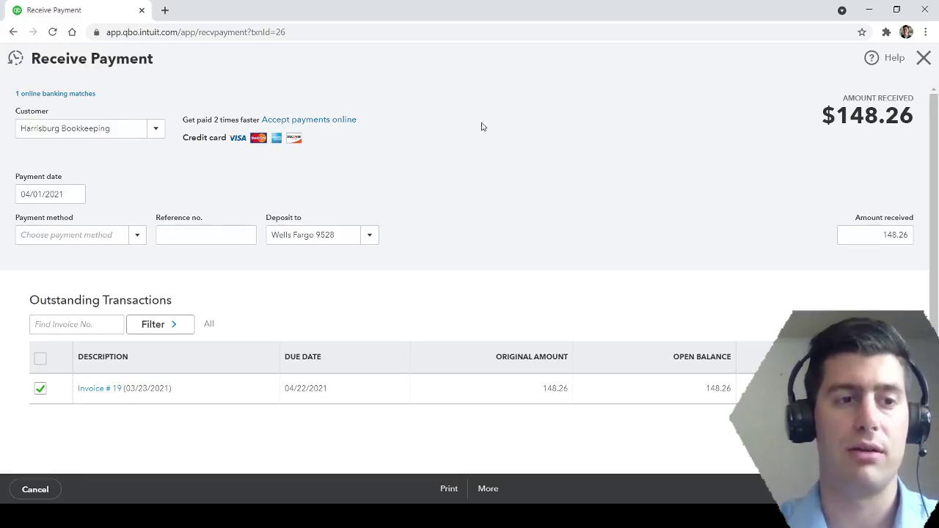
pyautogui.click(77, 95)
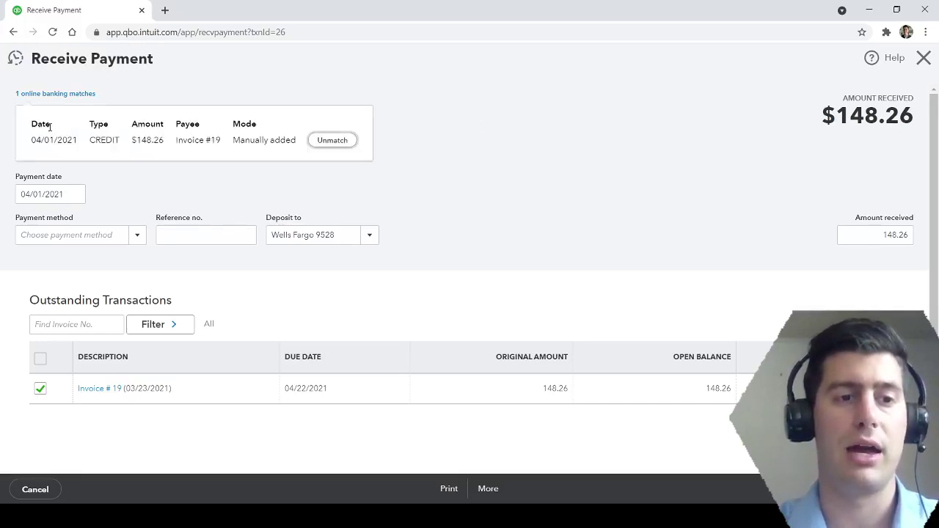
pyautogui.moveTo(24, 139); pyautogui.dragTo(220, 135)
pyautogui.click(524, 162)
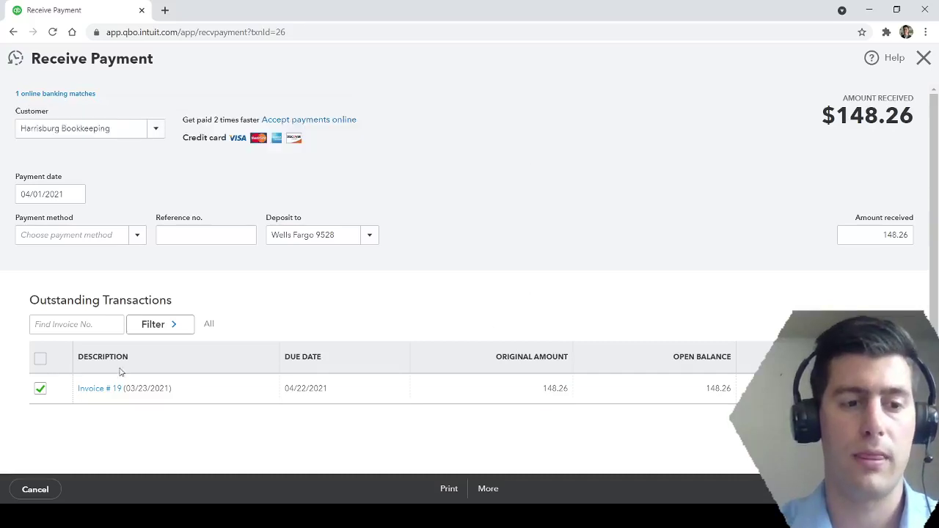
# Close the payment form and return to the Banking feed's remaining 06/10/2021 invoice deposit
pyautogui.click(924, 59)
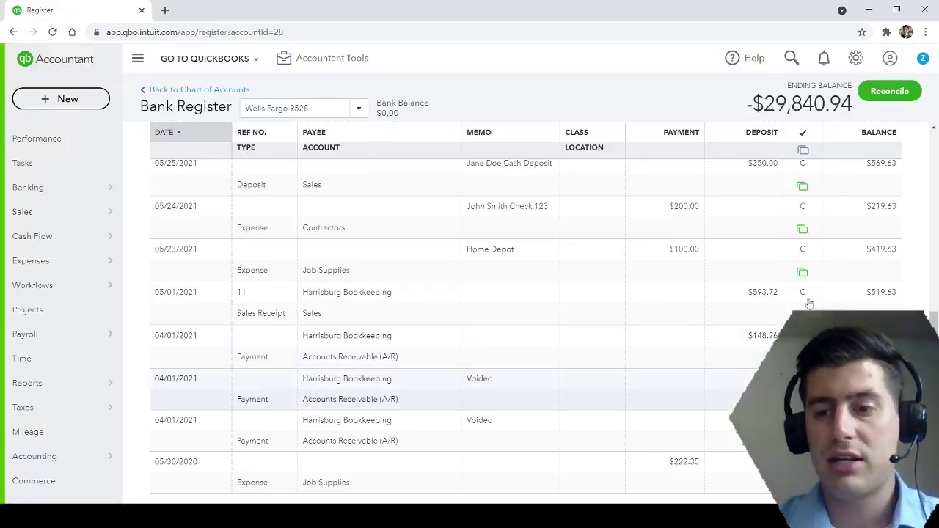
pyautogui.moveTo(35, 190)
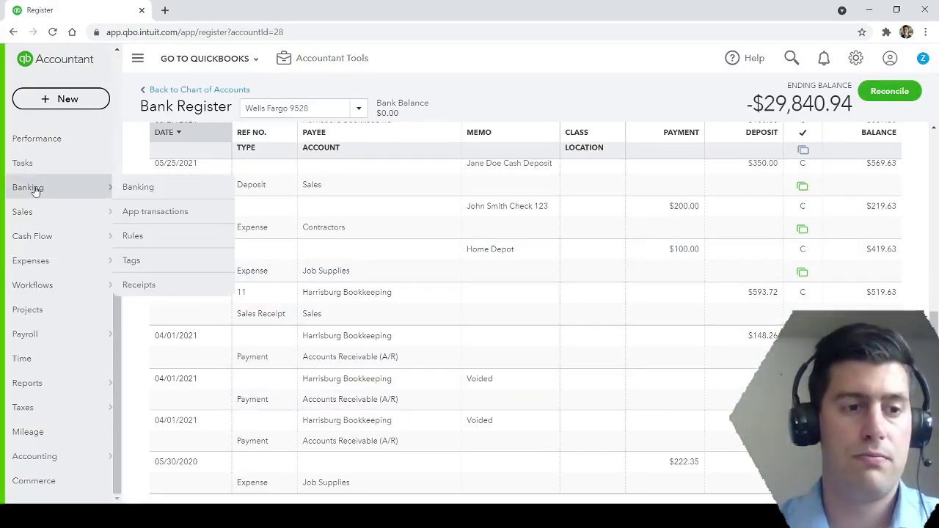
pyautogui.click(168, 193)
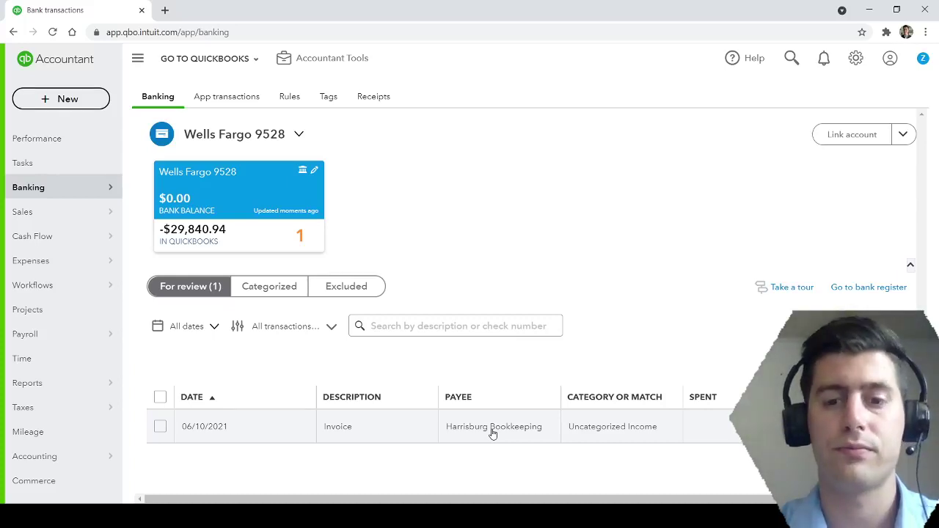
# Expand the $1,009.82 invoice deposit, look for matches, then leave without saving
pyautogui.click(493, 434)
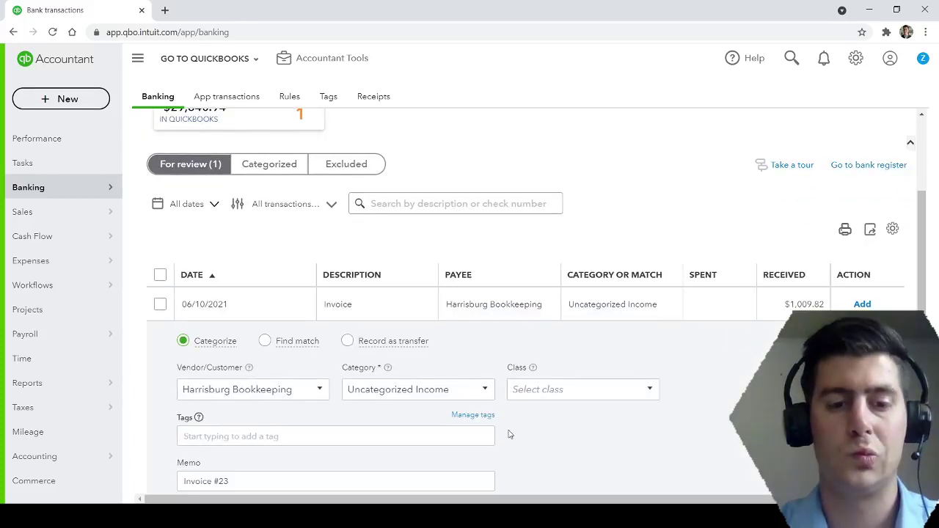
pyautogui.click(265, 342)
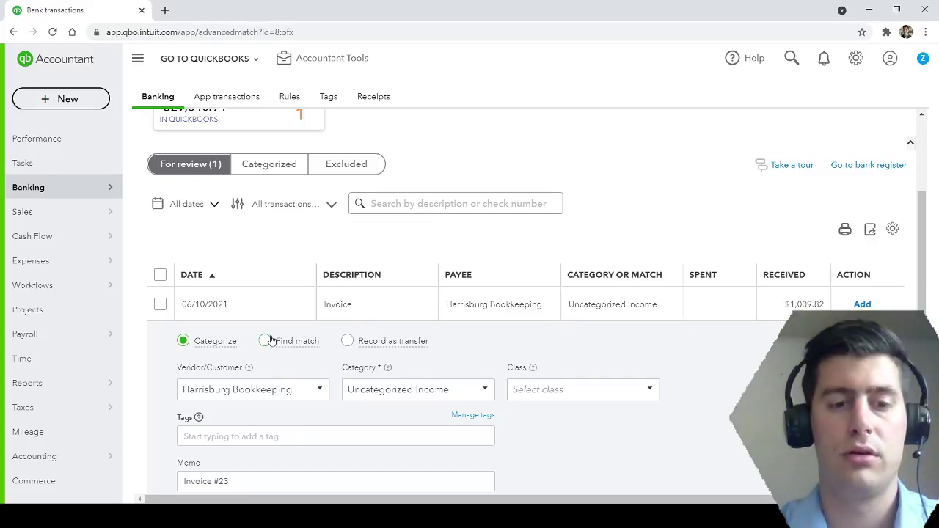
pyautogui.press('Escape')
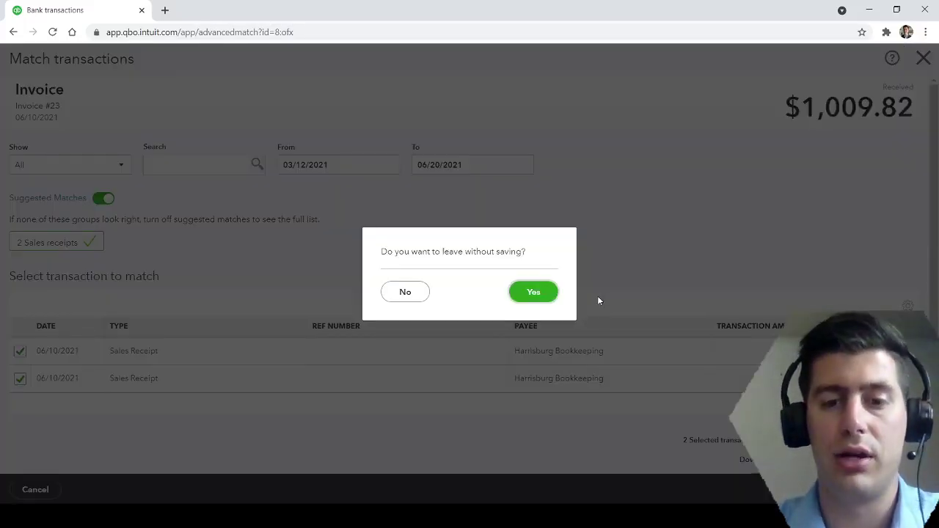
pyautogui.press('Return')
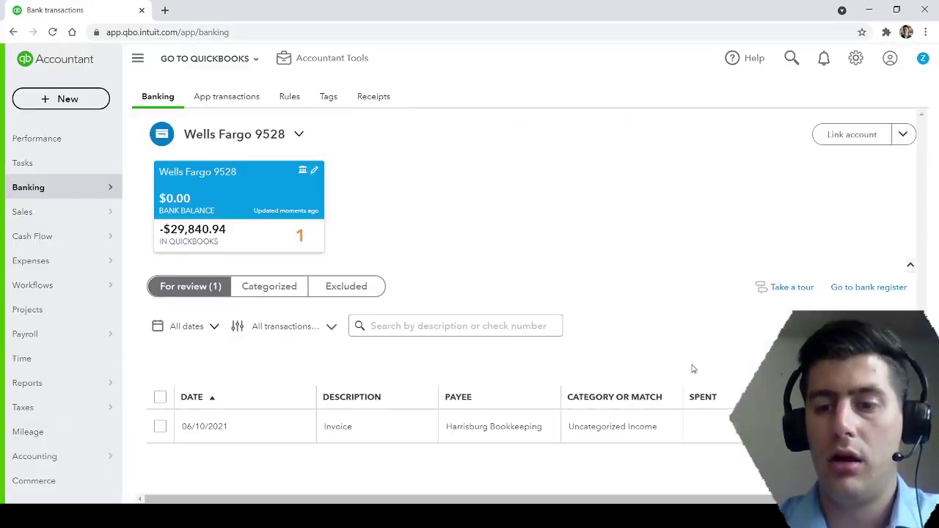
# Reopen matching for the deposit, try the two suggested sales receipts, then exit unsaved
pyautogui.click(536, 431)
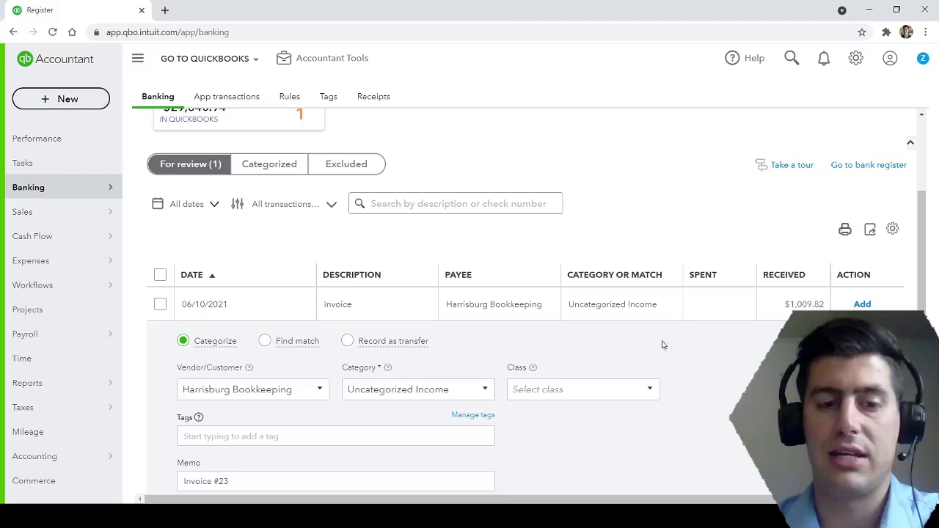
pyautogui.scroll(-1, 277, 305)
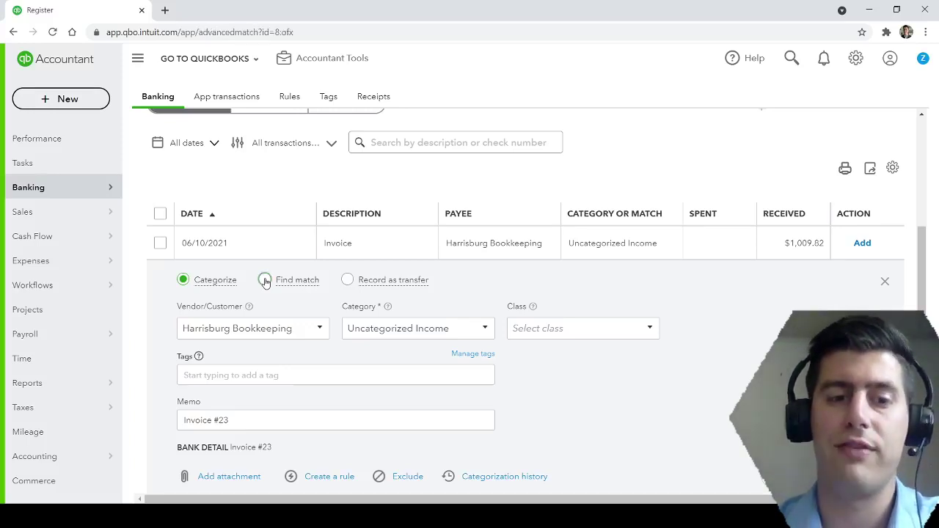
pyautogui.click(264, 280)
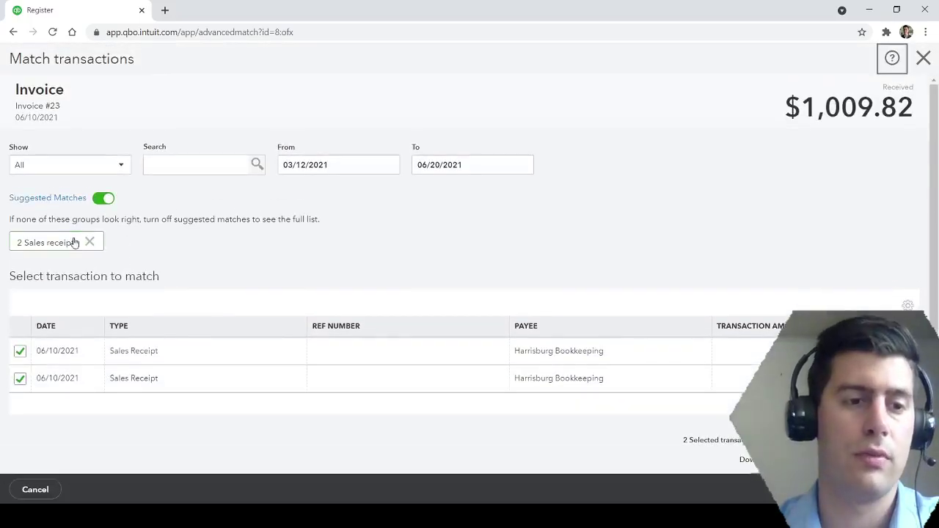
pyautogui.click(104, 199)
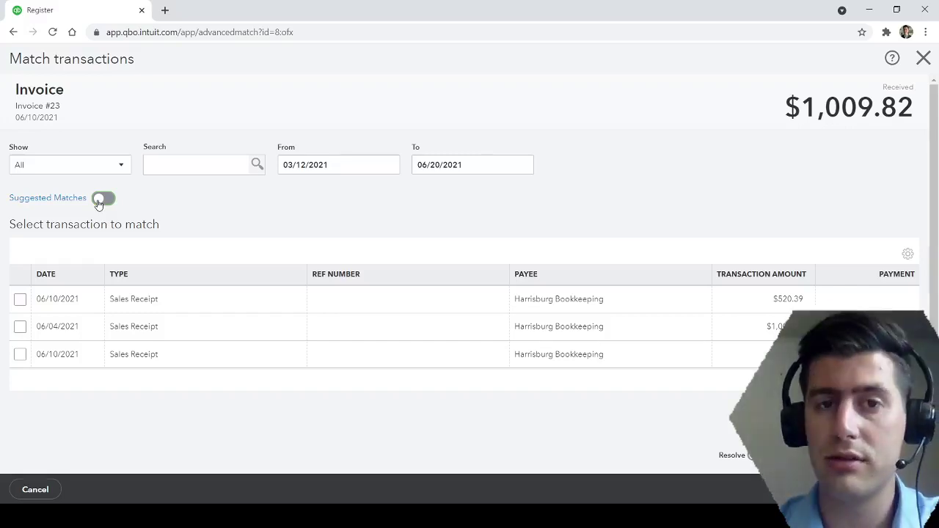
pyautogui.click(99, 202)
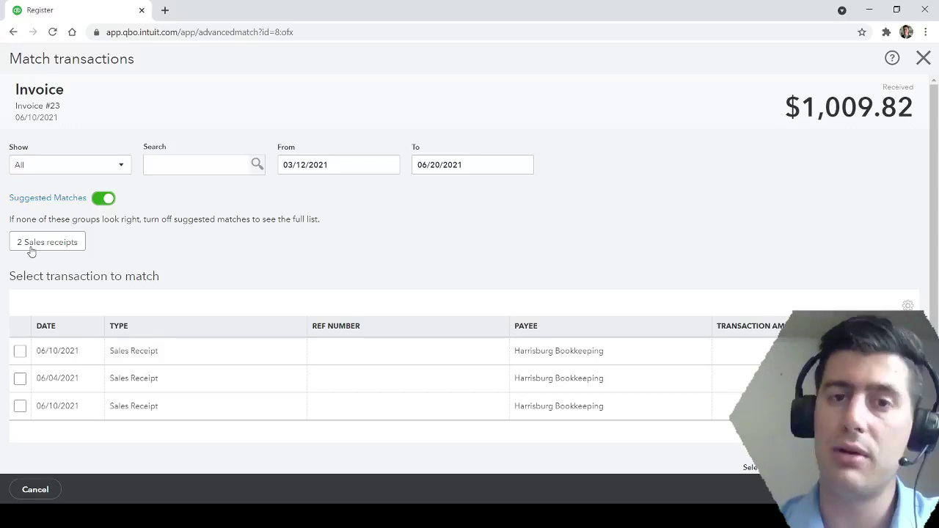
pyautogui.click(32, 247)
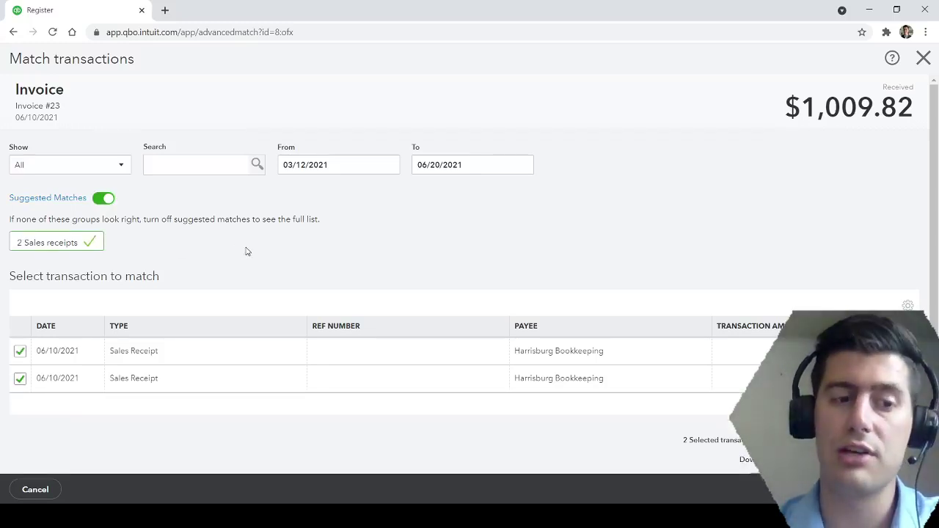
pyautogui.scroll(-1, 246, 252)
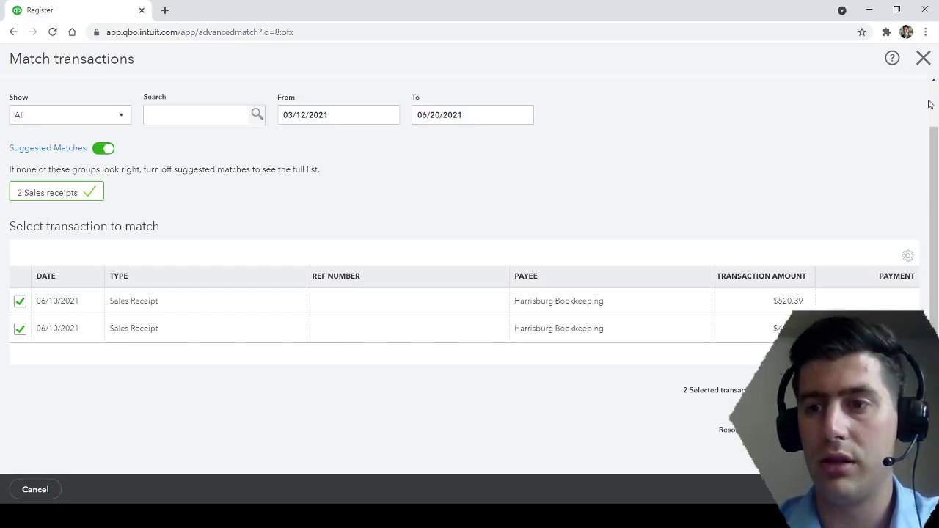
pyautogui.click(923, 59)
pyautogui.click(532, 291)
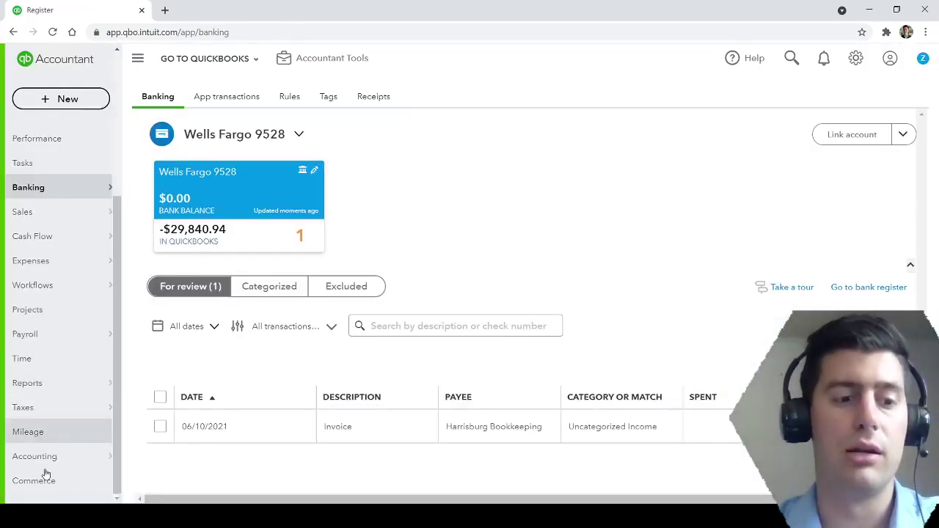
# From the Chart of Accounts, open the Undeposited Funds register showing receipt 23-2's $520.39
pyautogui.moveTo(109, 455)
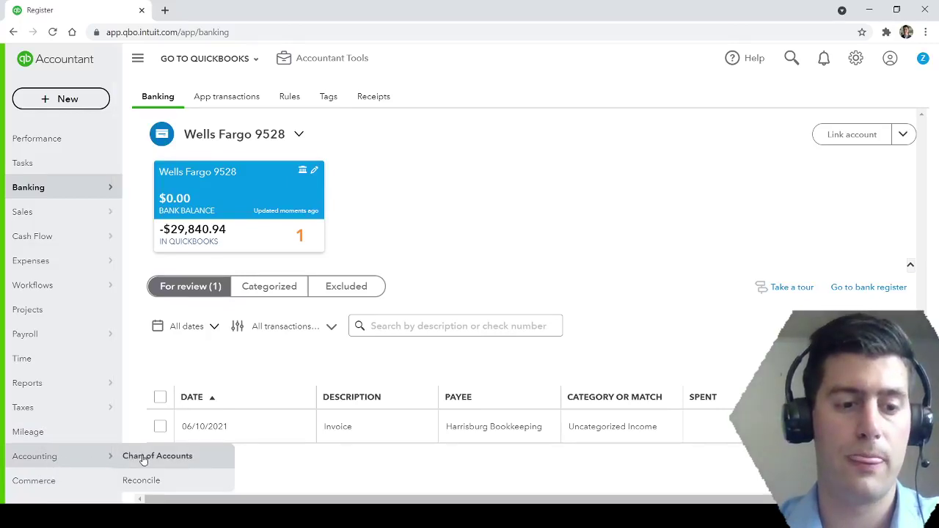
pyautogui.click(144, 458)
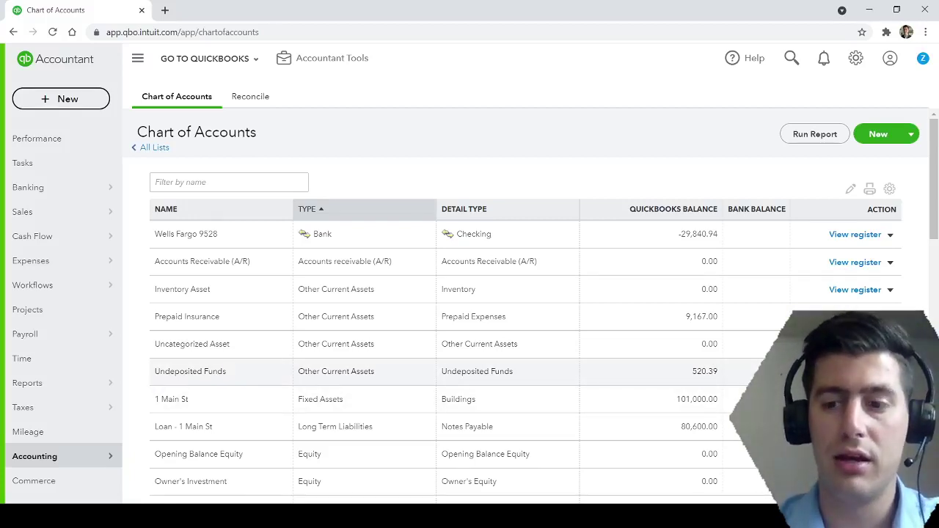
pyautogui.moveTo(156, 373); pyautogui.dragTo(739, 375)
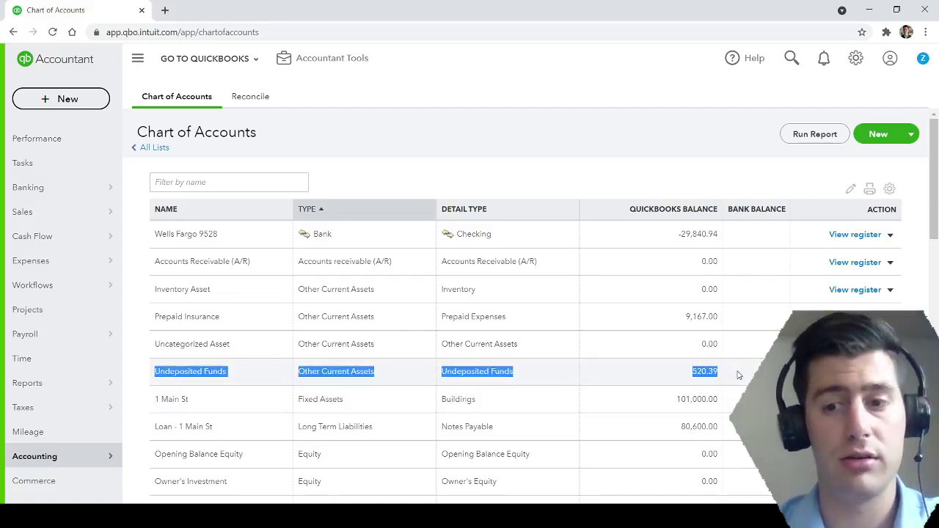
pyautogui.click(738, 375)
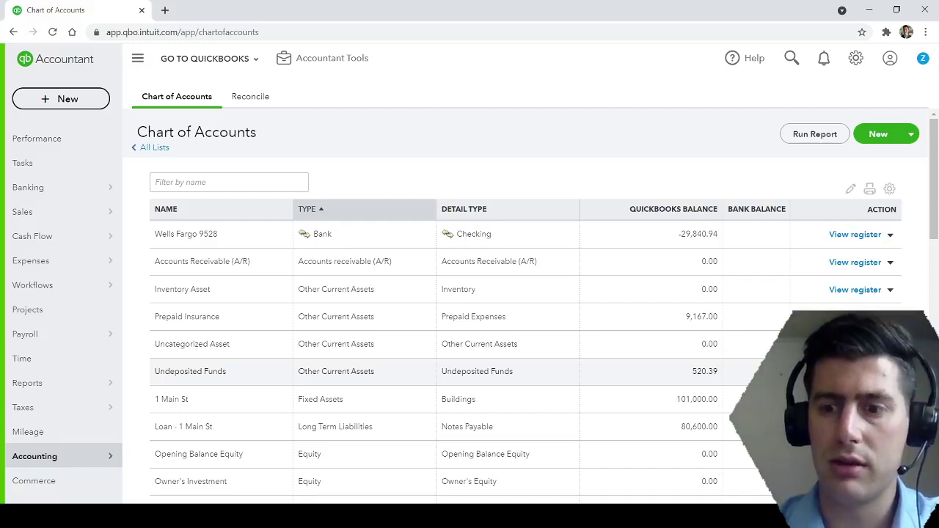
pyautogui.click(738, 367)
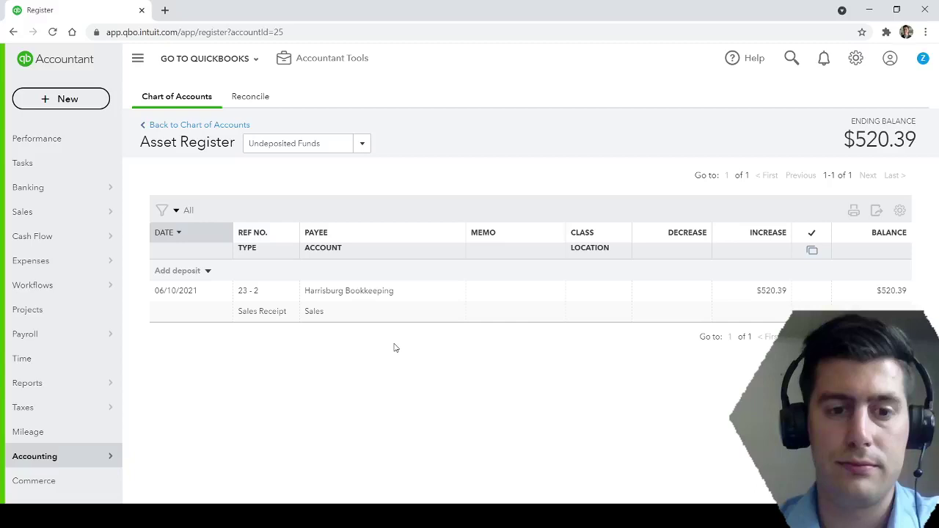
# Match the 06/10/2021 $1,009.82 deposit to both suggested sales receipts in the bank feed
pyautogui.moveTo(51, 189)
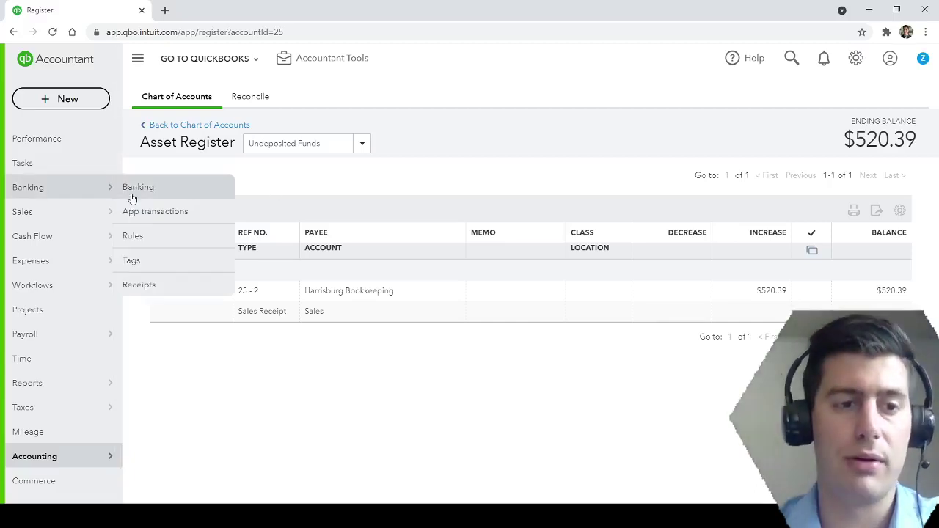
pyautogui.click(137, 192)
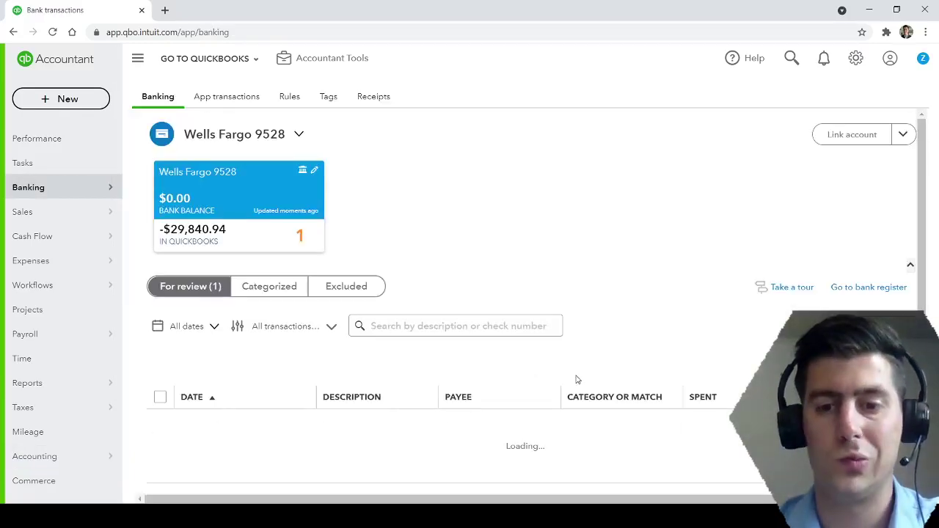
pyautogui.click(529, 431)
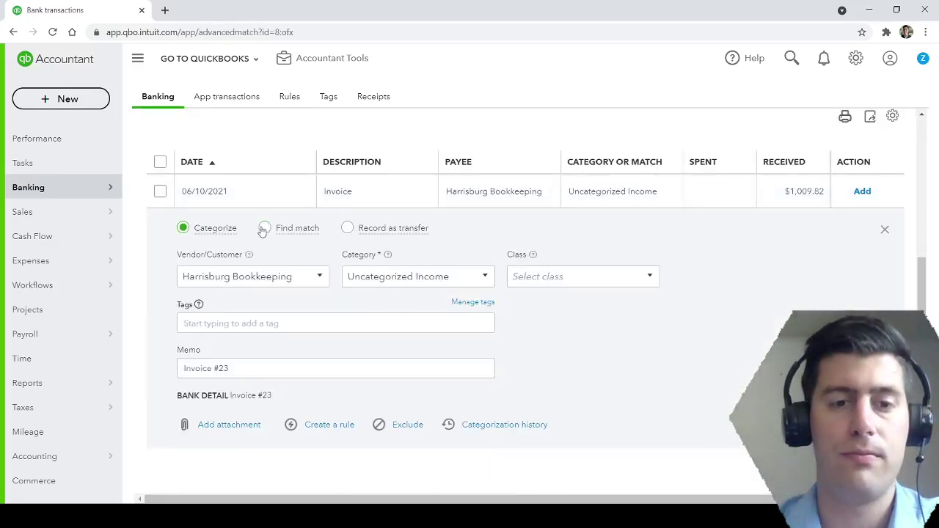
pyautogui.click(264, 229)
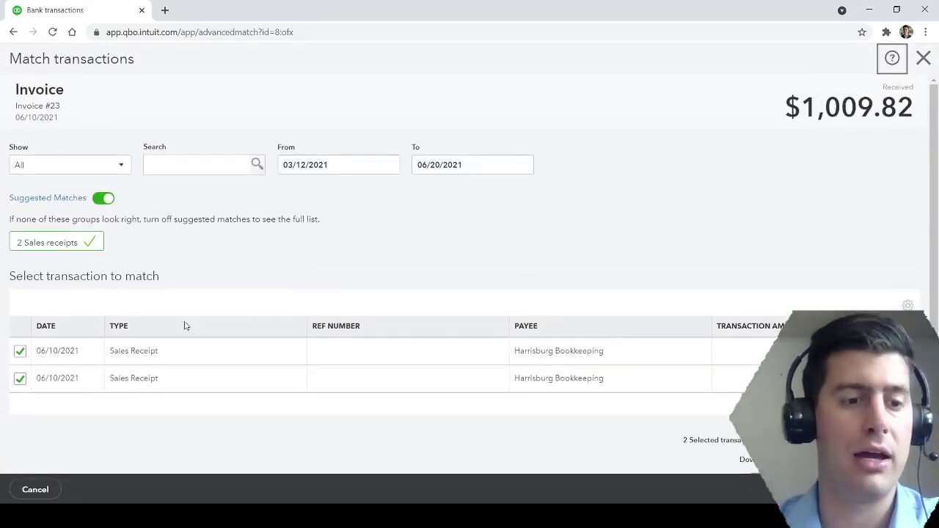
pyautogui.scroll(-1, 470, 293)
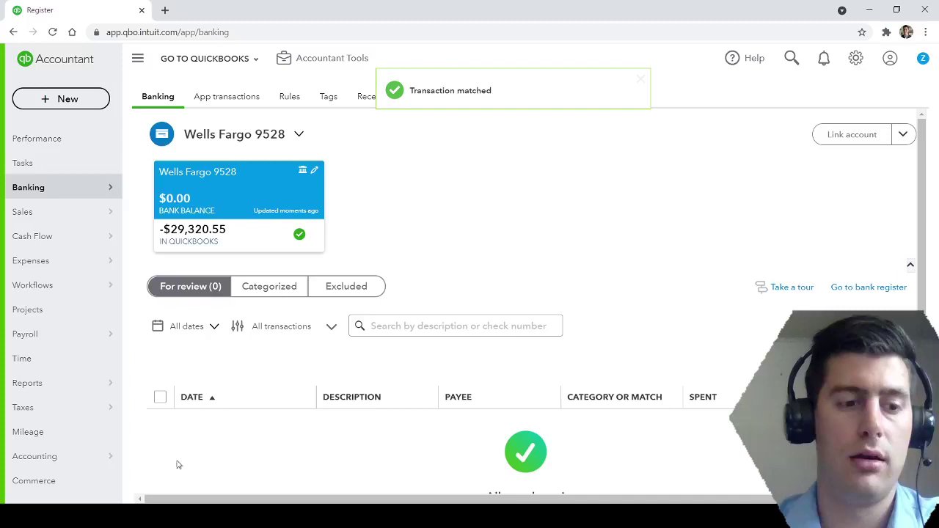
# From the Chart of Accounts, open Undeposited Funds to confirm the $520.39 deposit left $0.00
pyautogui.moveTo(80, 457)
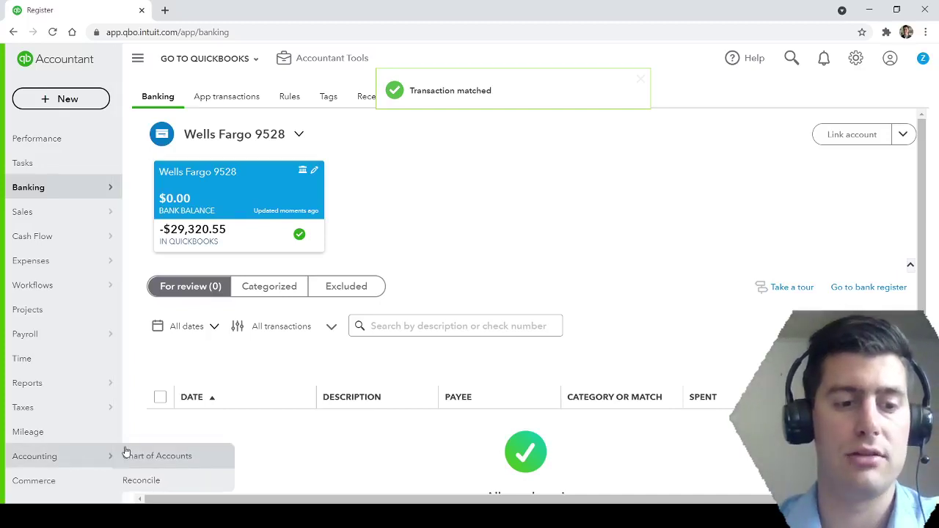
pyautogui.click(129, 455)
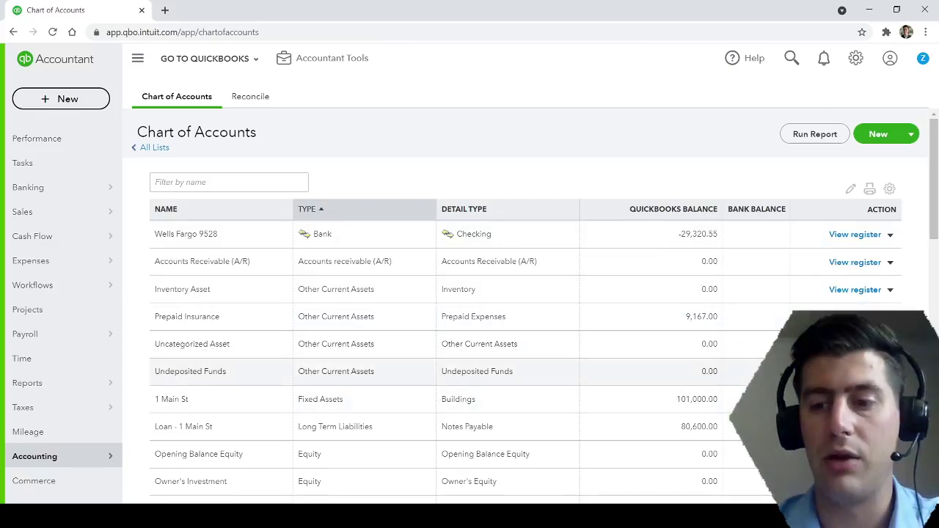
pyautogui.click(191, 372)
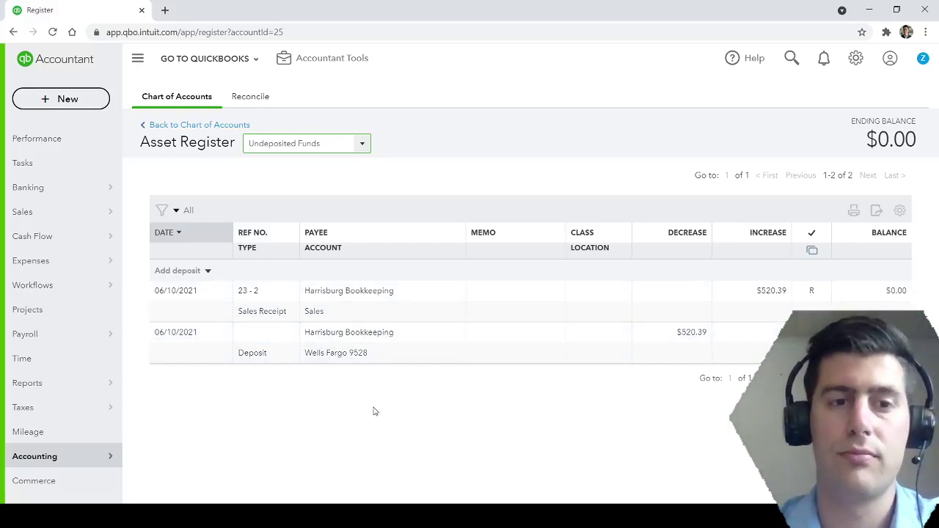
pyautogui.moveTo(61, 455)
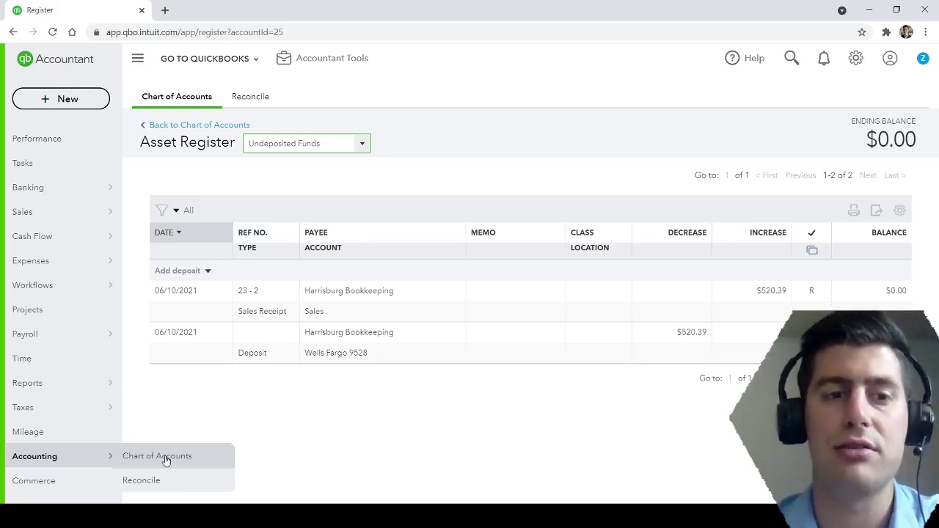
pyautogui.click(196, 409)
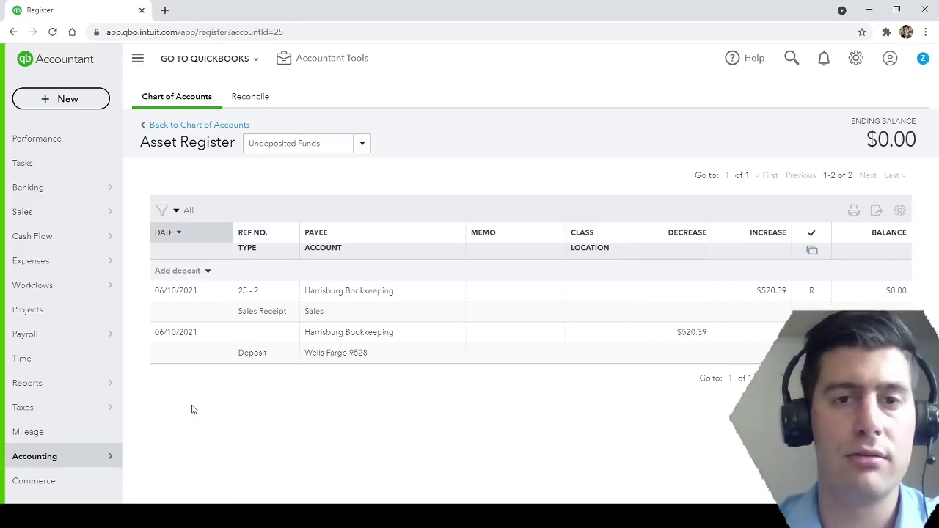